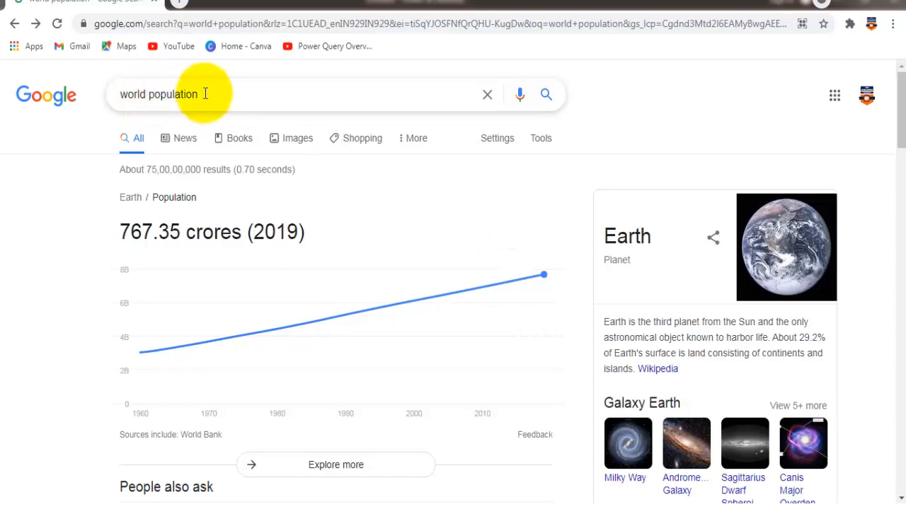
Step: Open the Worldometer world population page from the search results and find the table of the top 20 largest countries
{"action": "scroll", "coordinate": [212, 240], "scroll_direction": "down", "scroll_amount": 6}
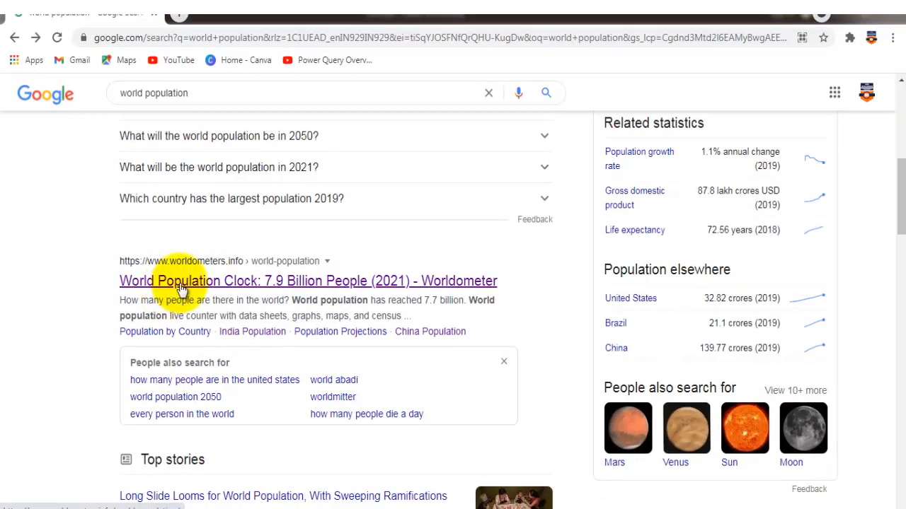
{"action": "left_click", "coordinate": [183, 288]}
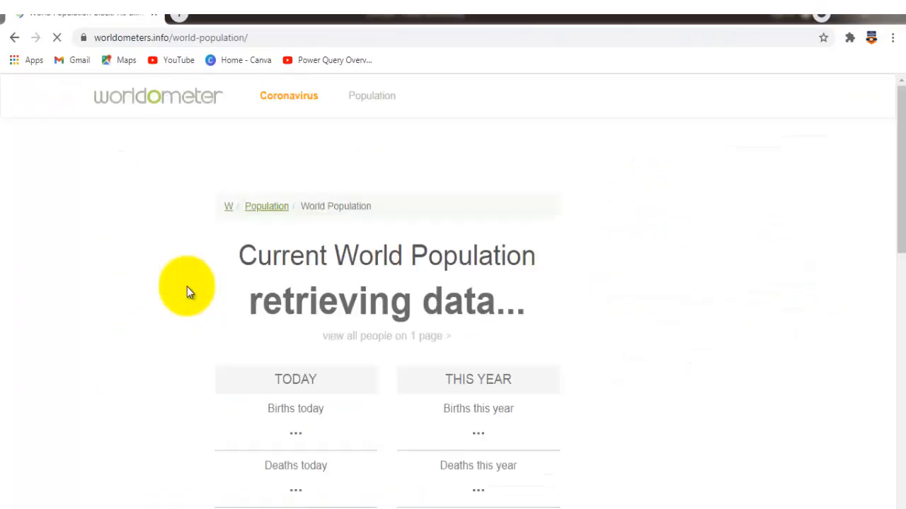
{"action": "scroll", "coordinate": [321, 341], "scroll_direction": "down", "scroll_amount": 4}
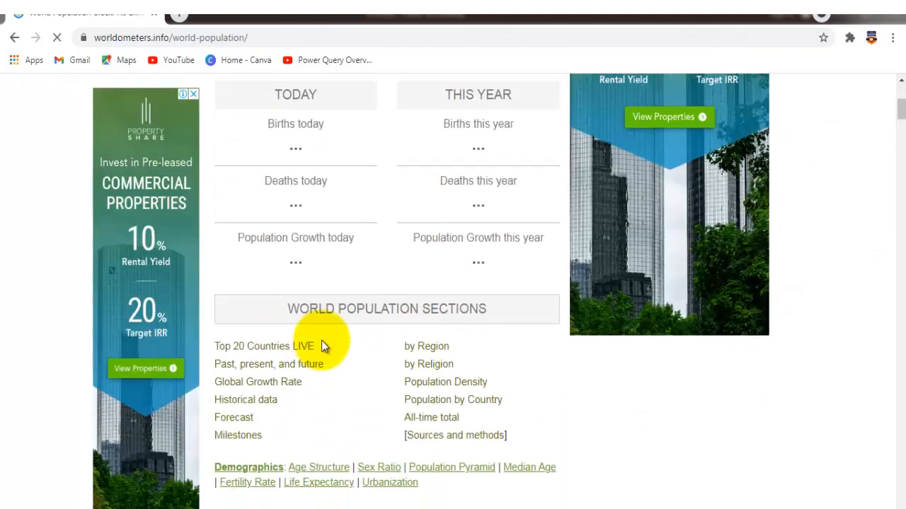
{"action": "scroll", "coordinate": [348, 279], "scroll_direction": "down", "scroll_amount": 8}
{"action": "scroll", "coordinate": [196, 289], "scroll_direction": "up", "scroll_amount": 2}
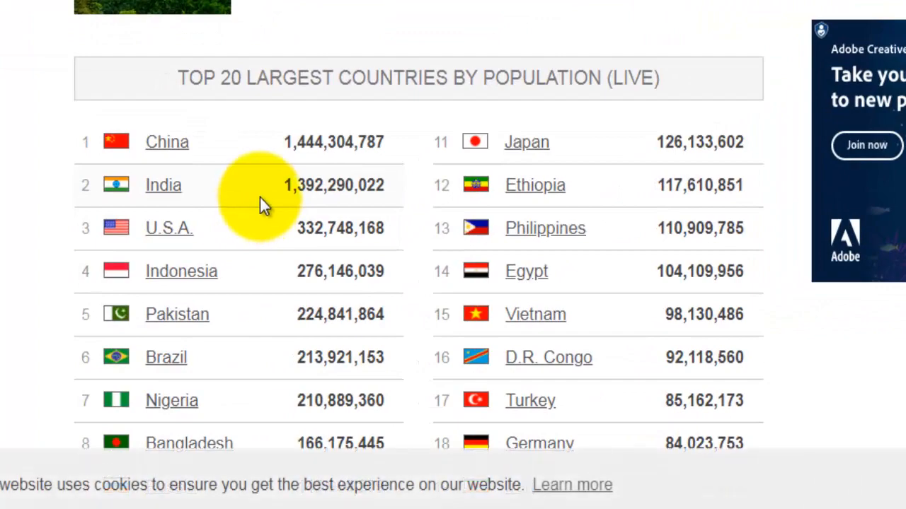
Step: Open the U.S.A. population page and view its Main Cities by Population table
{"action": "left_click", "coordinate": [162, 234]}
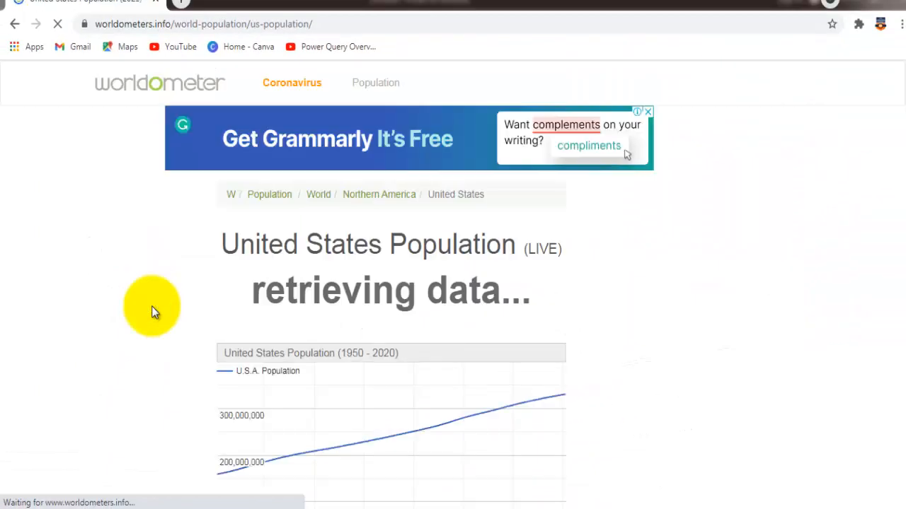
{"action": "scroll", "coordinate": [288, 286], "scroll_direction": "down", "scroll_amount": 6}
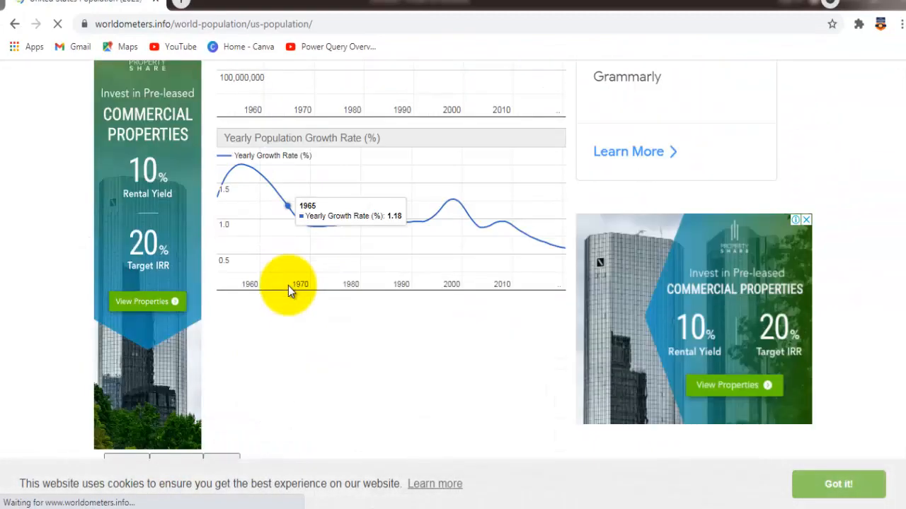
{"action": "scroll", "coordinate": [288, 286], "scroll_direction": "down", "scroll_amount": 15}
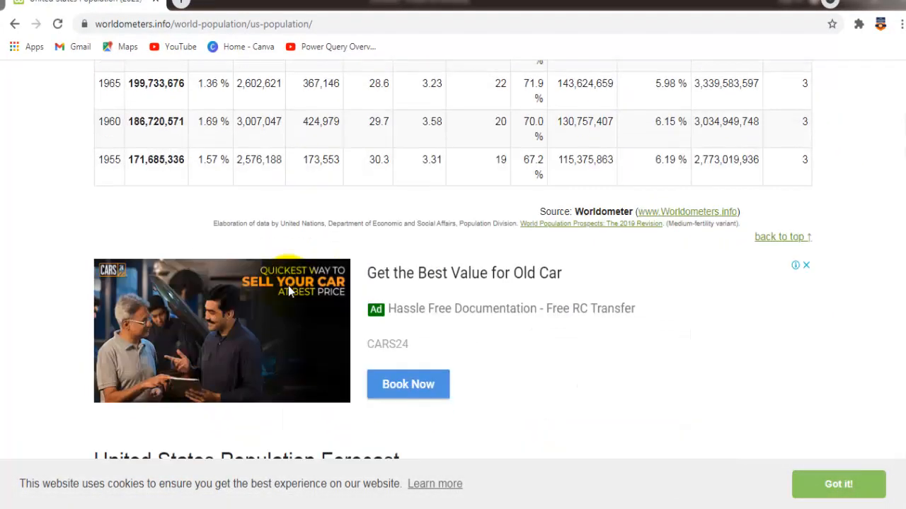
{"action": "scroll", "coordinate": [288, 286], "scroll_direction": "down", "scroll_amount": 15}
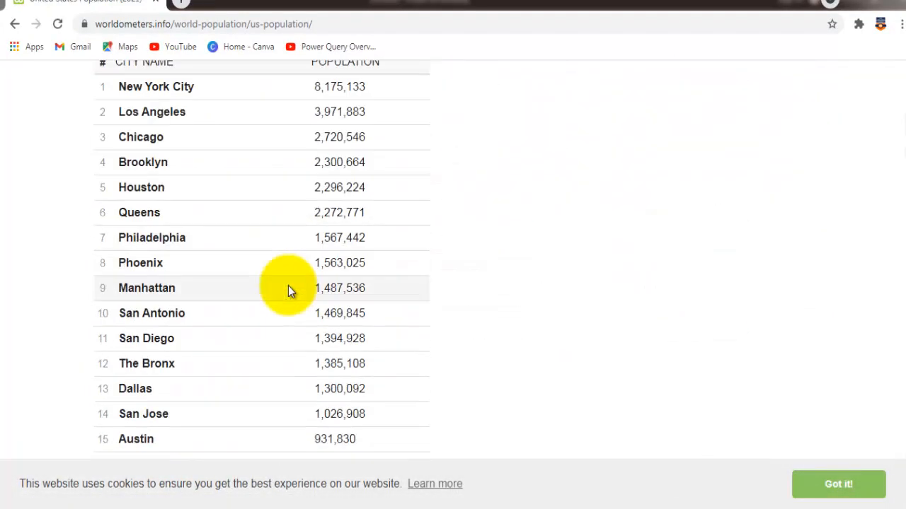
{"action": "scroll", "coordinate": [281, 272], "scroll_direction": "up", "scroll_amount": 2}
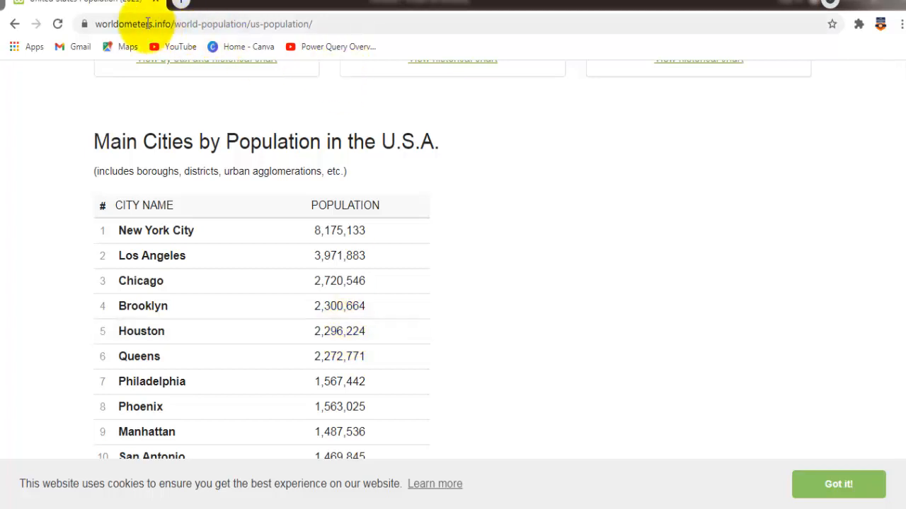
Step: Return to the country list, reopen the U.S.A. page, and examine its web address and main cities table
{"action": "left_click", "coordinate": [16, 25]}
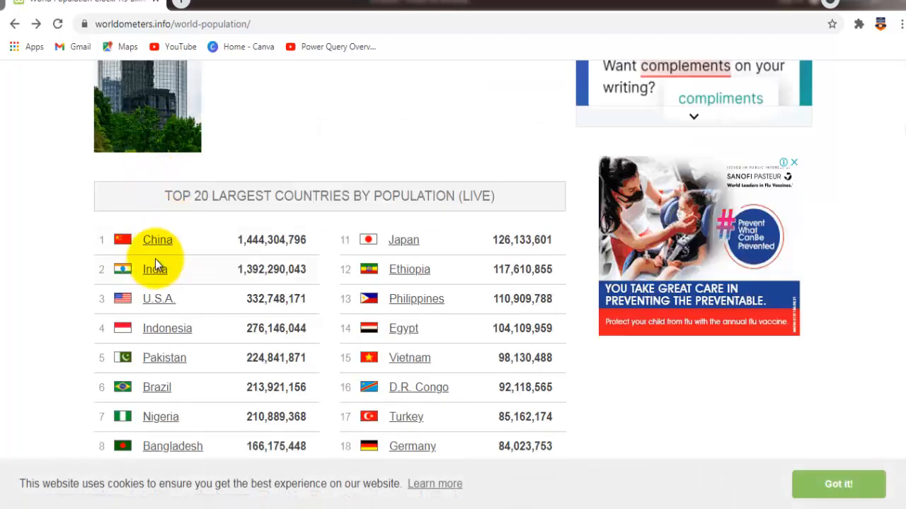
{"action": "left_click", "coordinate": [159, 300]}
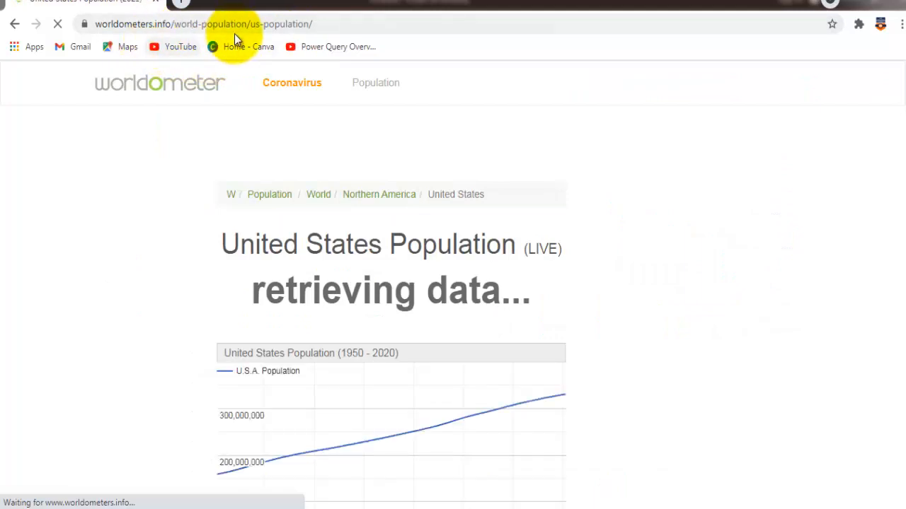
{"action": "left_click_drag", "start_coordinate": [368, 25], "coordinate": [42, 24]}
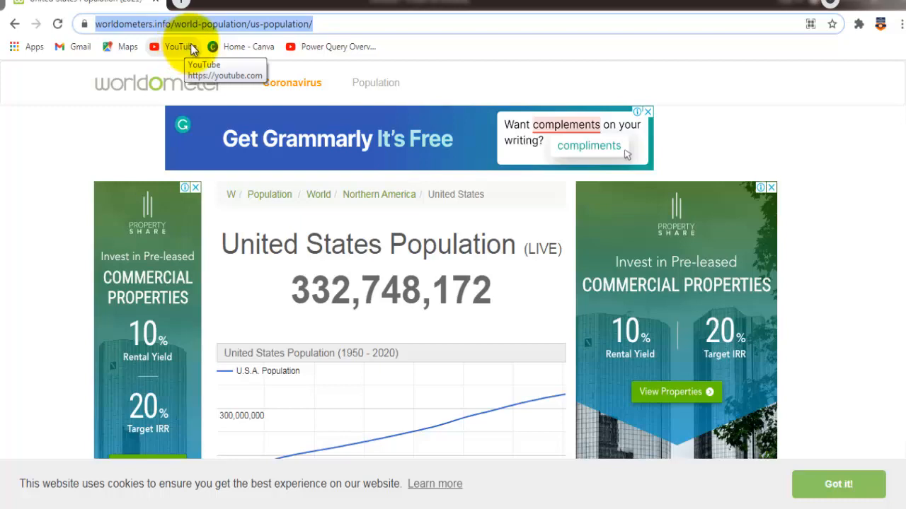
{"action": "scroll", "coordinate": [315, 315], "scroll_direction": "down", "scroll_amount": 20}
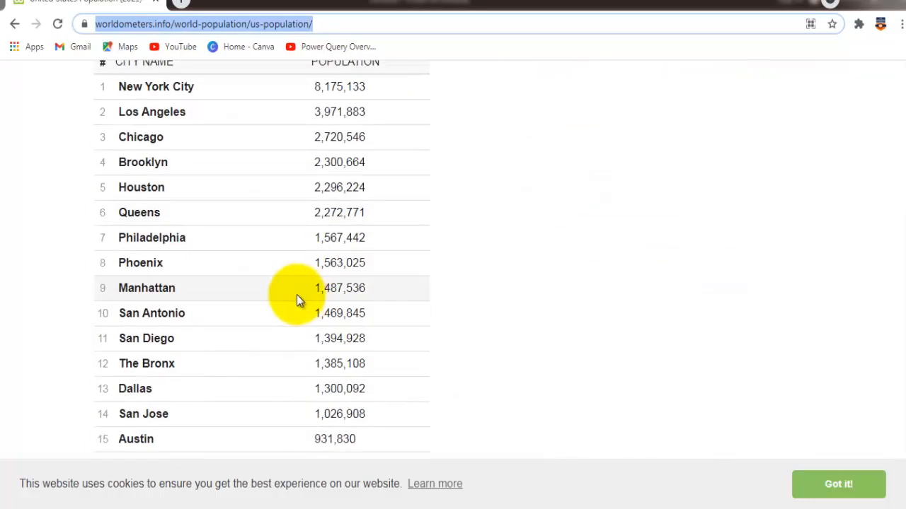
{"action": "scroll", "coordinate": [290, 287], "scroll_direction": "up", "scroll_amount": 2}
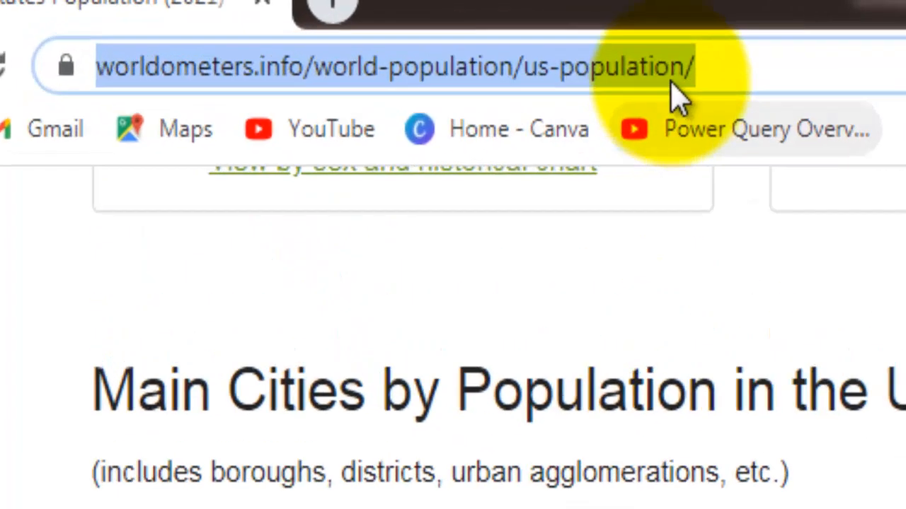
Step: Examine the us-population part of the web address and return to the world population page
{"action": "left_click", "coordinate": [335, 24]}
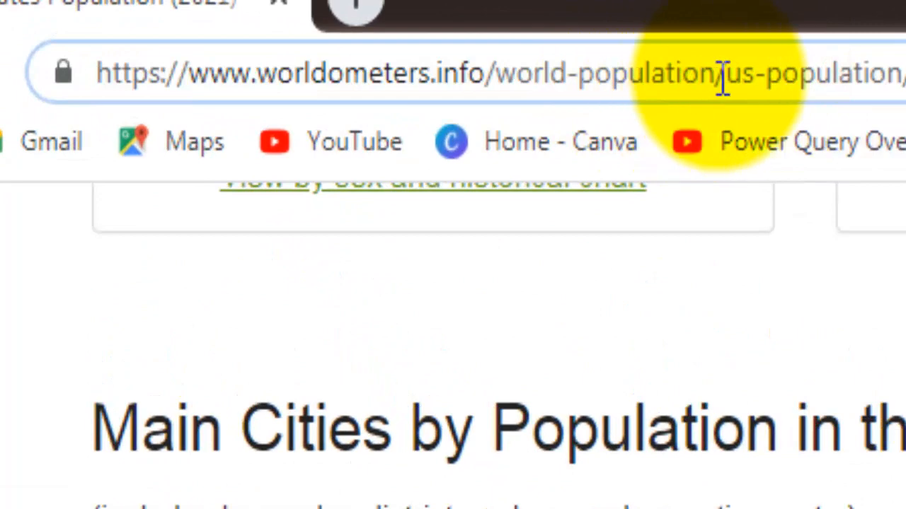
{"action": "left_click_drag", "start_coordinate": [728, 73], "coordinate": [898, 70]}
{"action": "key", "text": "BackSpace"}
{"action": "key", "text": "Return"}
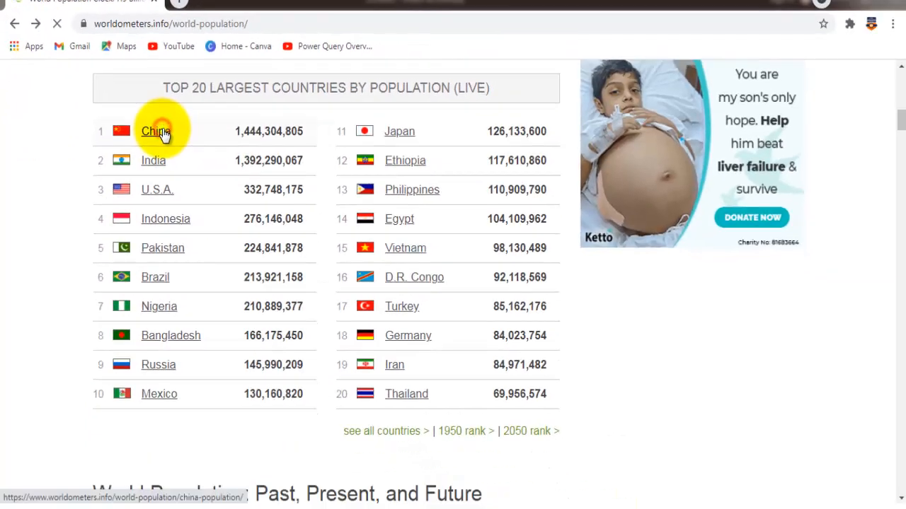
Step: Open the China population page, compare the fixed and country-specific parts of its web address, and return to the country list
{"action": "left_click", "coordinate": [160, 133]}
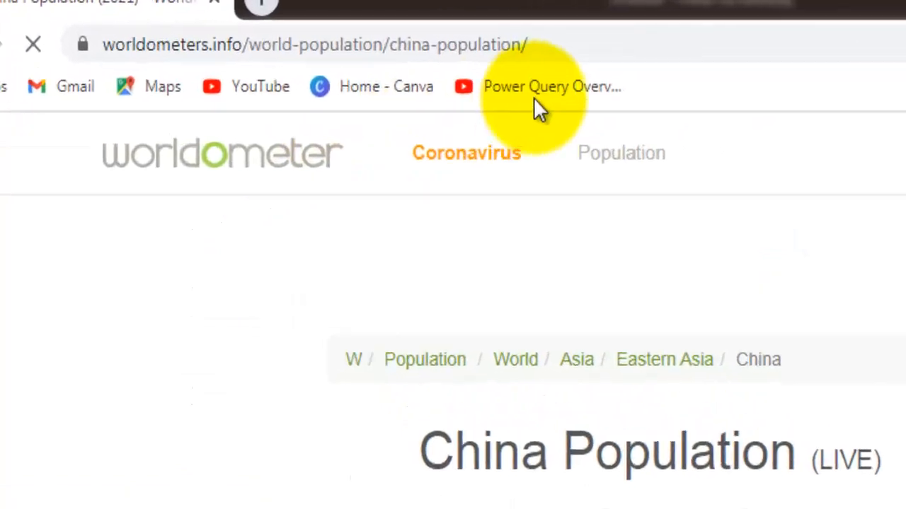
{"action": "left_click_drag", "start_coordinate": [483, 44], "coordinate": [79, 46]}
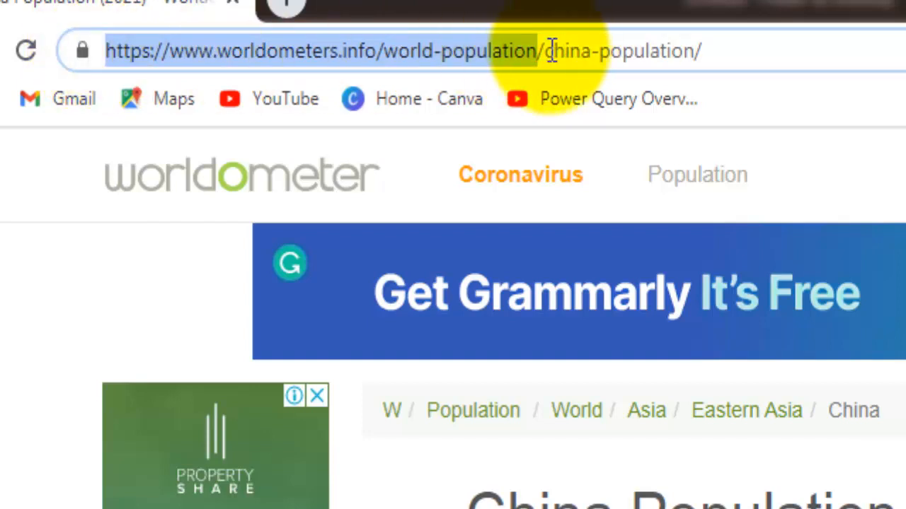
{"action": "left_click_drag", "start_coordinate": [547, 53], "coordinate": [591, 53]}
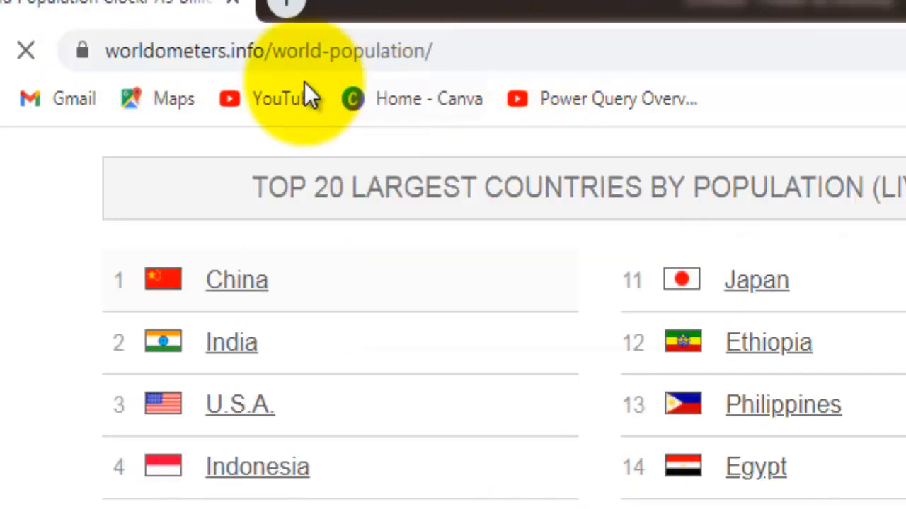
Step: Open the India population page, check the country name in its web address, and copy the full URL
{"action": "left_click", "coordinate": [230, 341]}
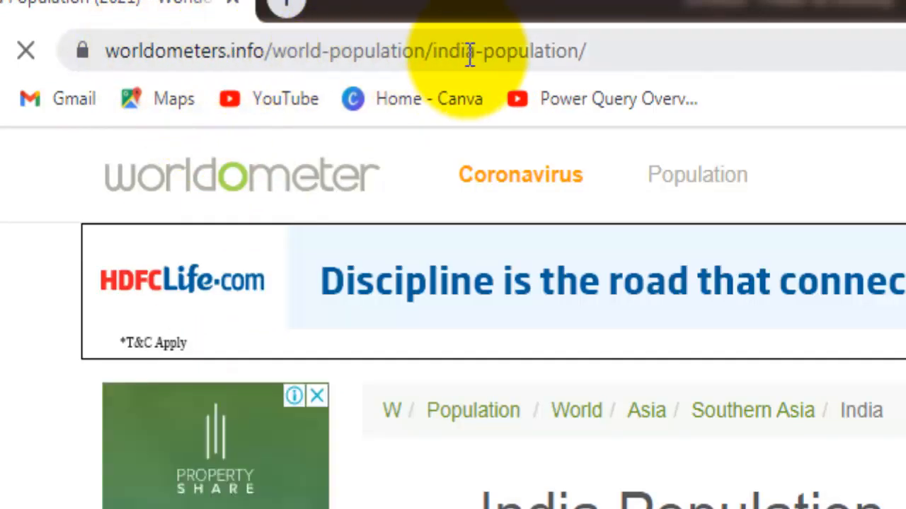
{"action": "left_click_drag", "start_coordinate": [475, 54], "coordinate": [431, 41]}
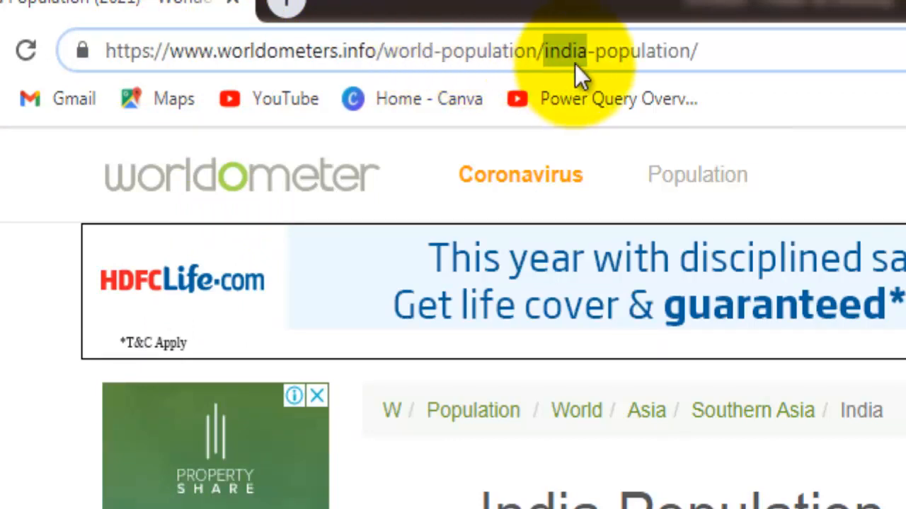
{"action": "left_click", "coordinate": [747, 62]}
{"action": "key", "text": "ctrl+a"}
{"action": "key", "text": "ctrl+c"}
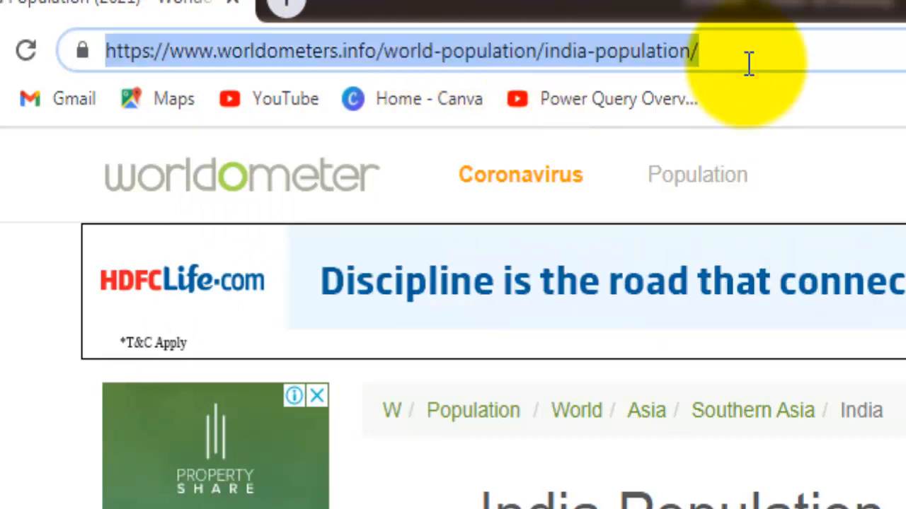
Step: Switch to Power BI Desktop and connect to a Web data source using the copied India population URL
{"action": "left_click", "coordinate": [877, 508]}
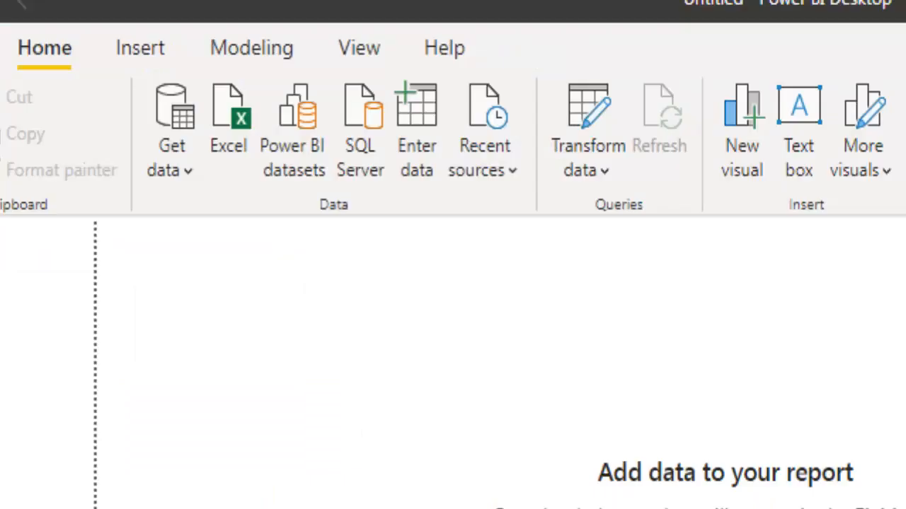
{"action": "left_click", "coordinate": [174, 158]}
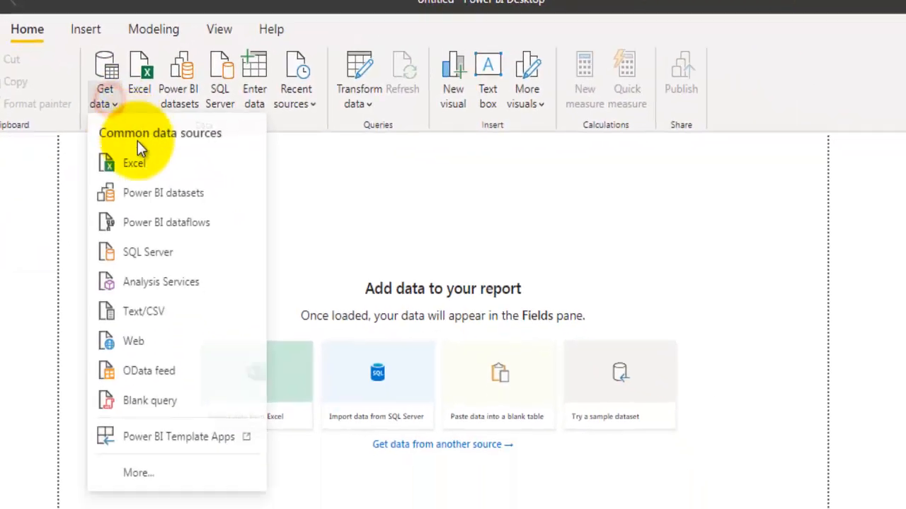
{"action": "left_click", "coordinate": [147, 336]}
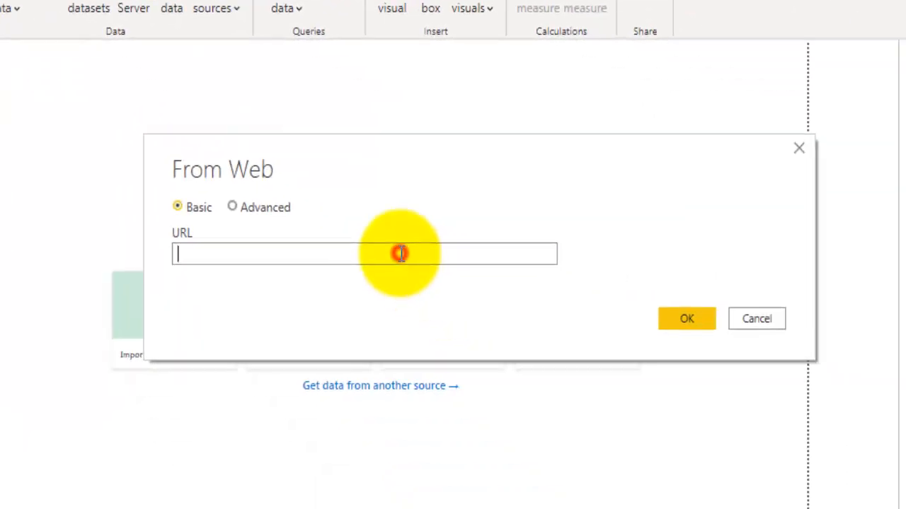
{"action": "key", "text": "ctrl+v"}
{"action": "left_click", "coordinate": [693, 320]}
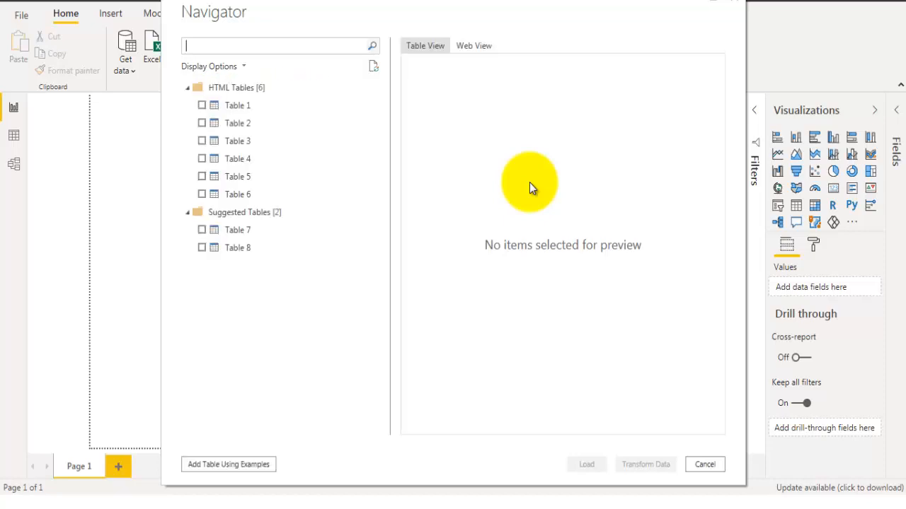
Step: Preview Table 1 and Table 2 of the India page to examine their contents
{"action": "left_click", "coordinate": [262, 107]}
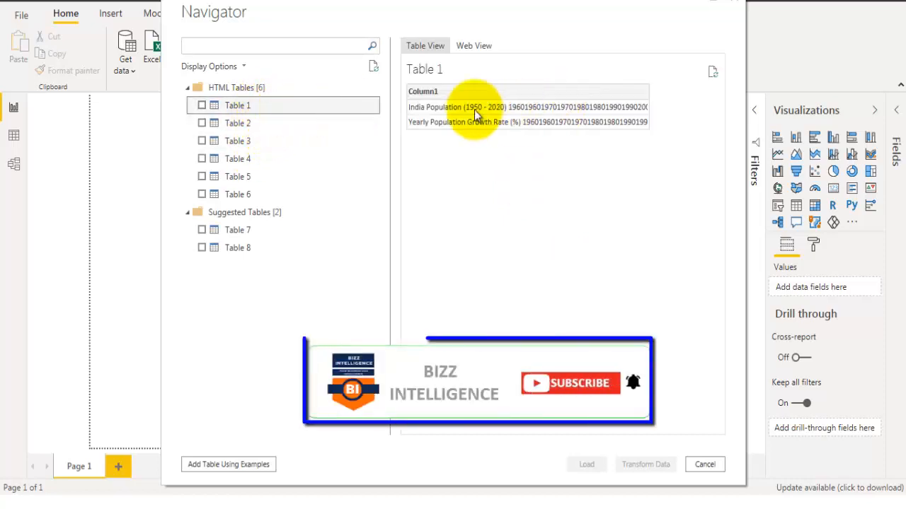
{"action": "left_click", "coordinate": [276, 126]}
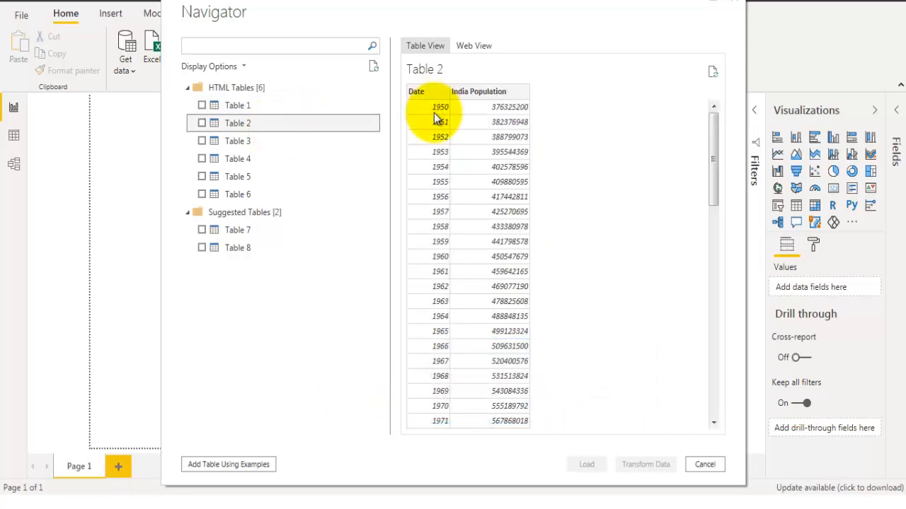
{"action": "scroll", "coordinate": [442, 322], "scroll_direction": "down", "scroll_amount": 15}
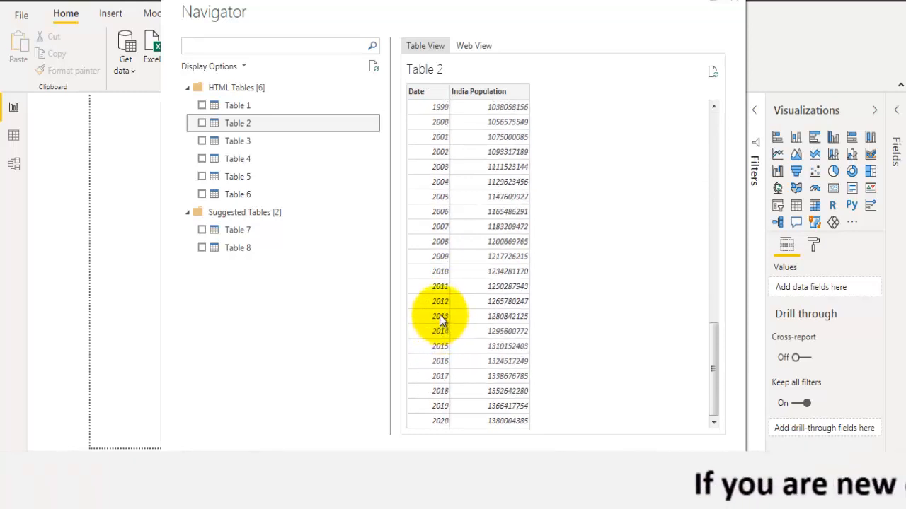
{"action": "scroll", "coordinate": [500, 128], "scroll_direction": "up", "scroll_amount": 15}
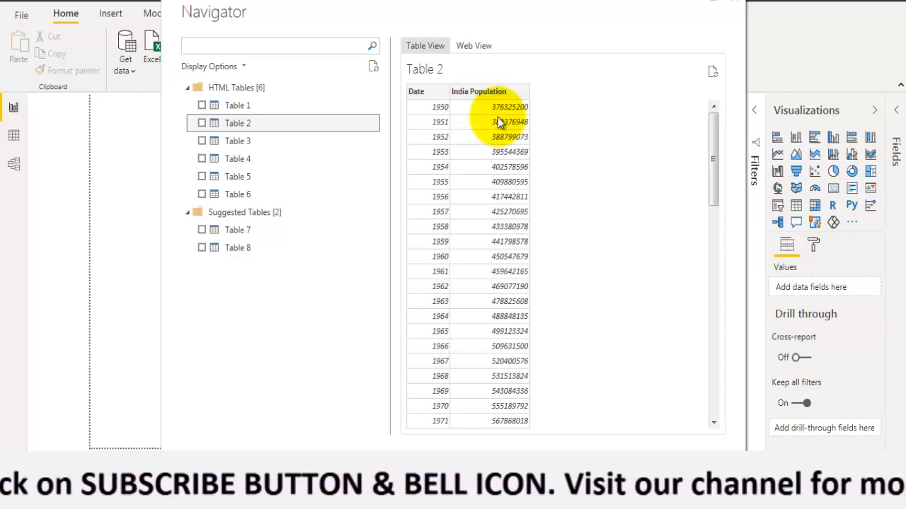
Step: Preview Table 6 with the city populations, select it, and open it for transformation in Power Query
{"action": "left_click", "coordinate": [246, 194]}
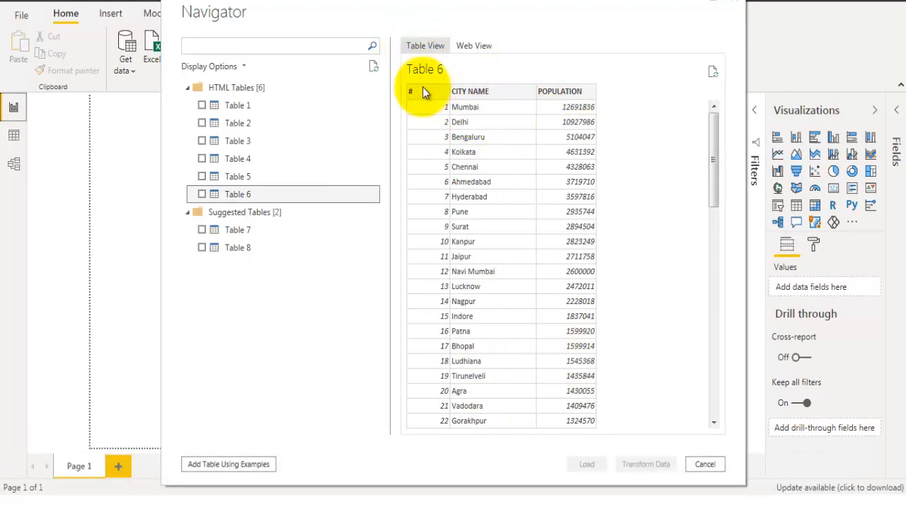
{"action": "left_click", "coordinate": [202, 194]}
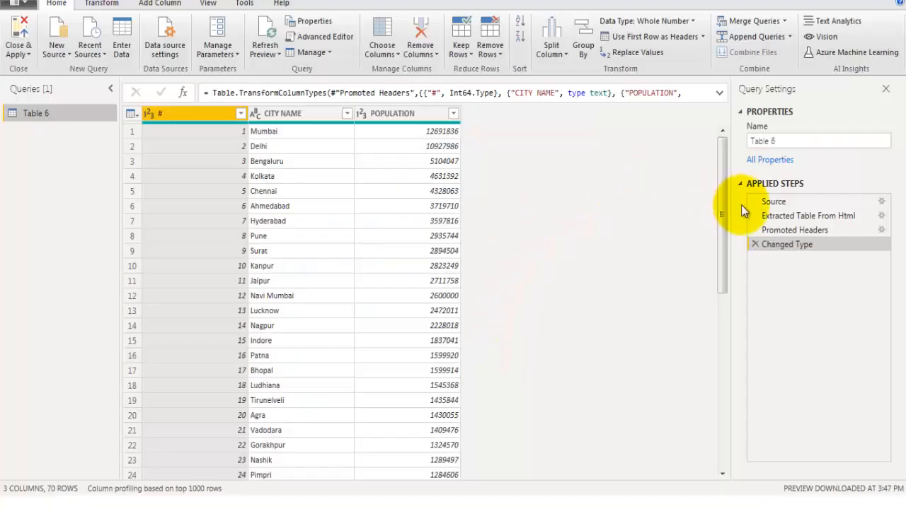
Step: Inspect the Source step of the Table 6 query and open its code in the Advanced Editor
{"action": "left_click", "coordinate": [791, 201]}
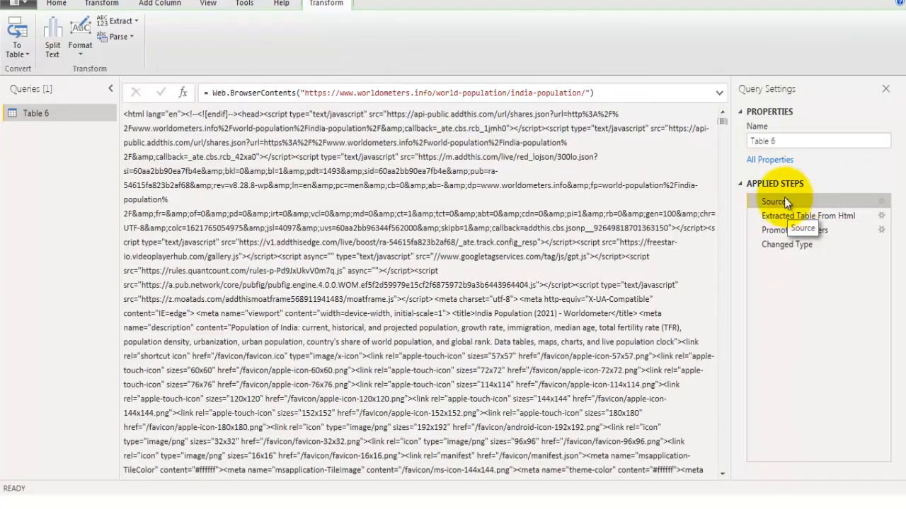
{"action": "left_click", "coordinate": [56, 3]}
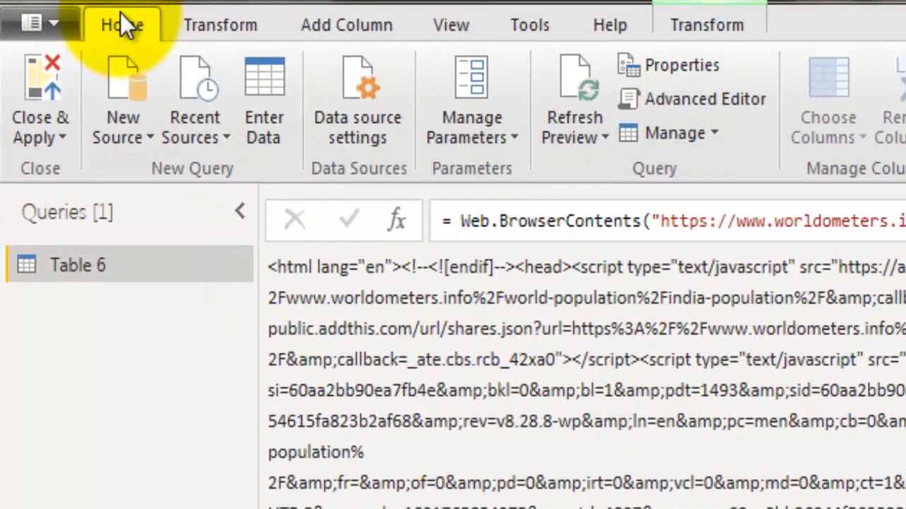
{"action": "left_click", "coordinate": [701, 93]}
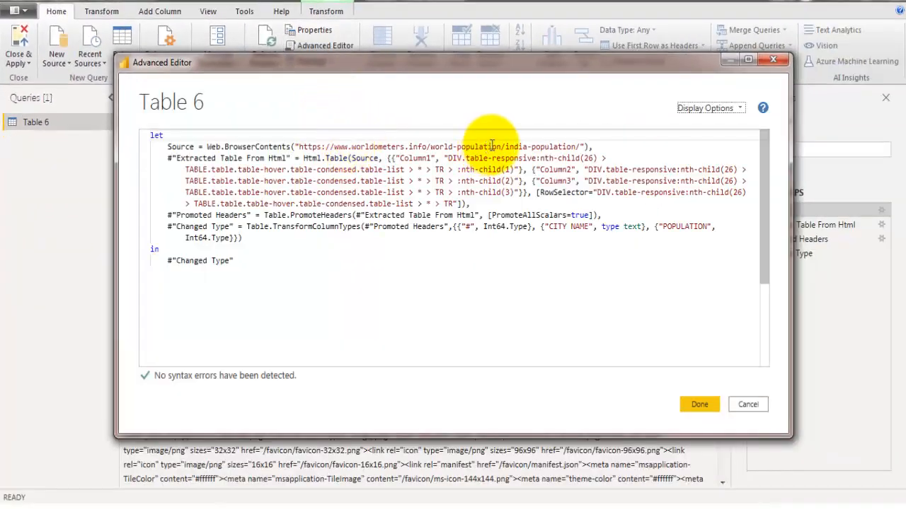
Step: Replace the country in the Table 6 source URL with "china" and view the Changed Type step's output
{"action": "left_click_drag", "start_coordinate": [507, 147], "coordinate": [526, 147]}
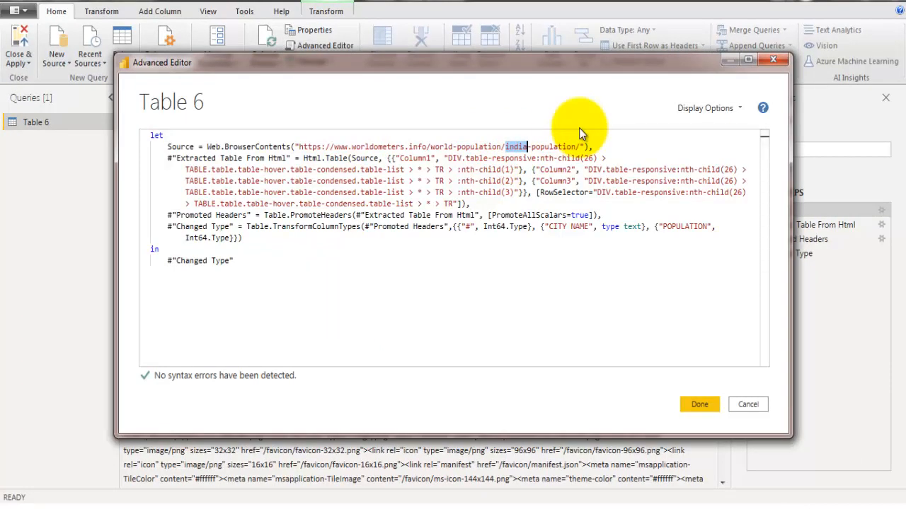
{"action": "type", "text": "china"}
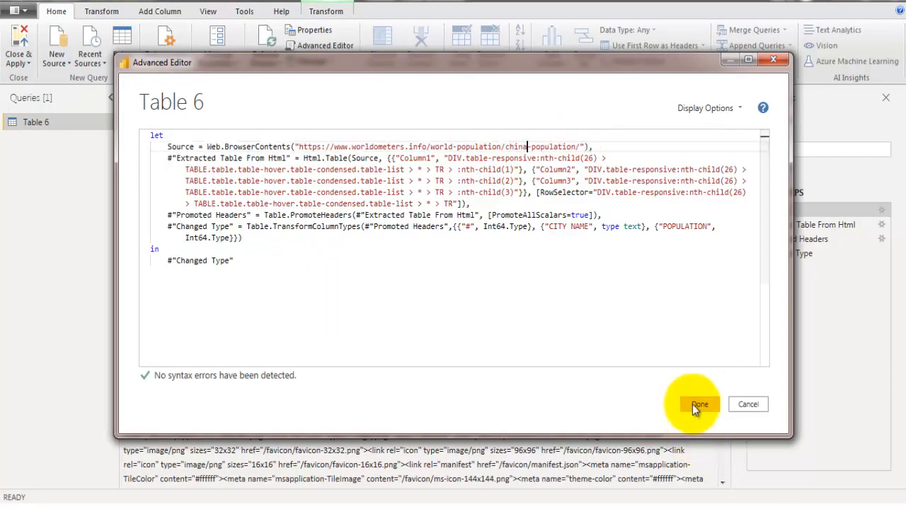
{"action": "left_click", "coordinate": [695, 405]}
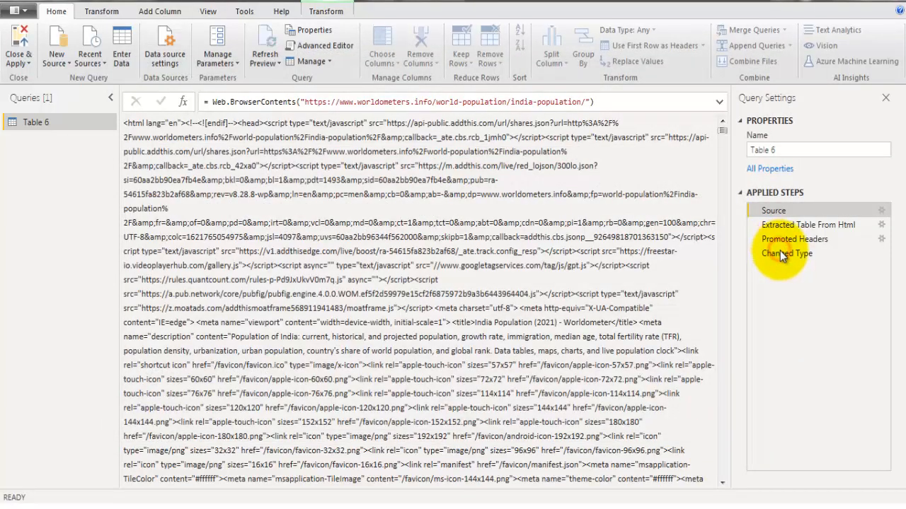
{"action": "left_click", "coordinate": [780, 254]}
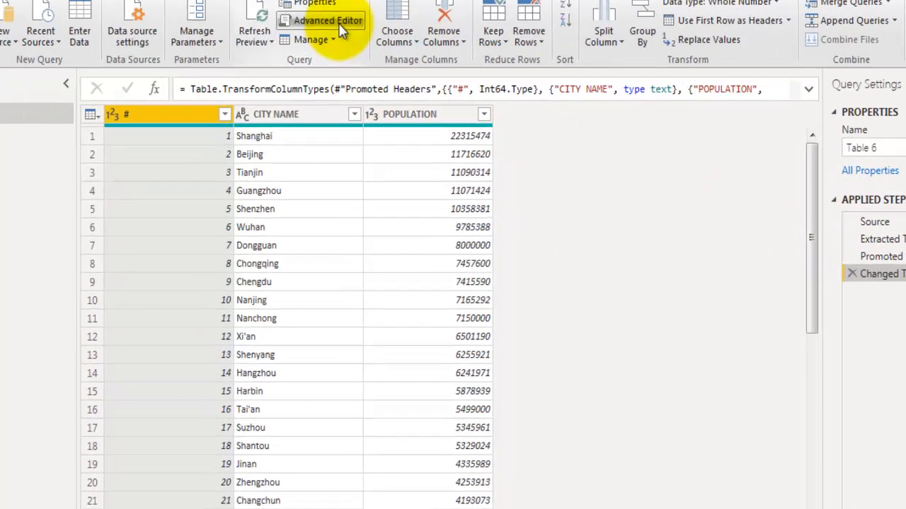
Step: Change the country in the Table 6 source URL to "us" in the Advanced Editor and apply the code
{"action": "left_click", "coordinate": [341, 28]}
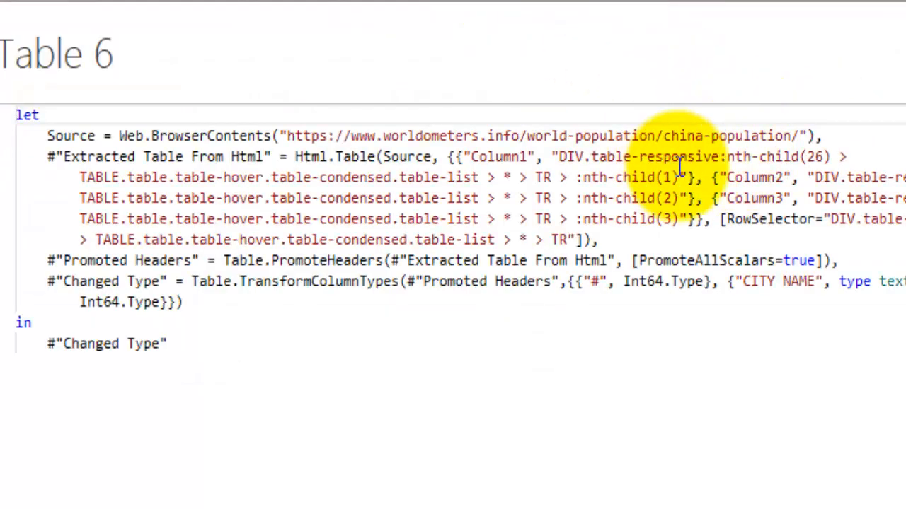
{"action": "double_click", "coordinate": [681, 136]}
{"action": "type", "text": "us"}
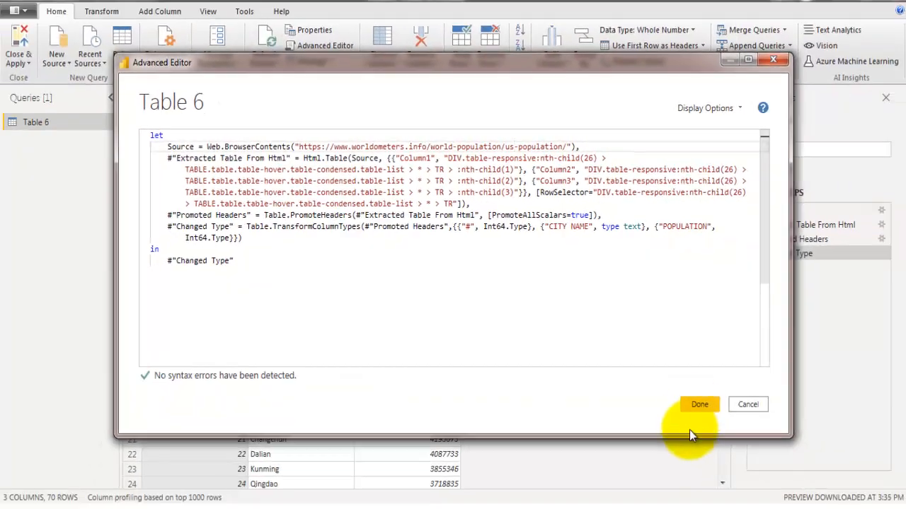
{"action": "left_click", "coordinate": [698, 404]}
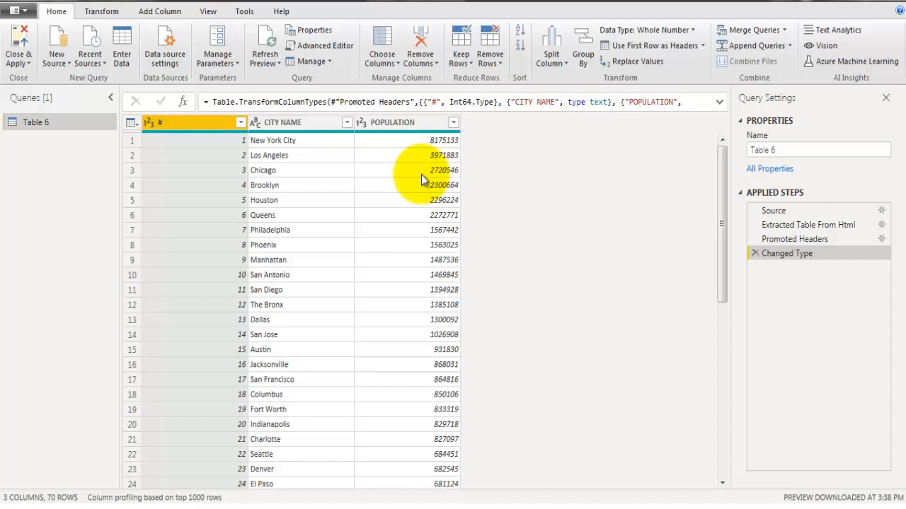
Step: Create a blank query and clear its default code in the Advanced Editor
{"action": "left_click", "coordinate": [61, 63]}
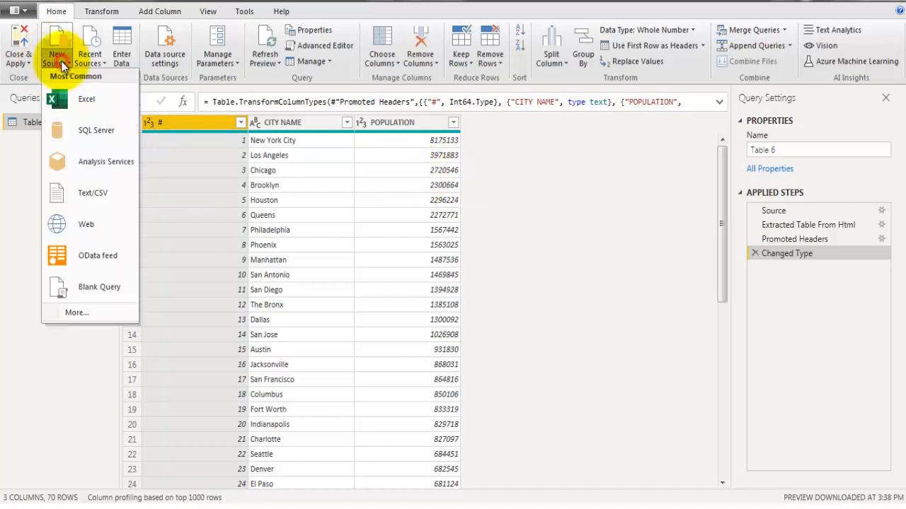
{"action": "left_click", "coordinate": [87, 285]}
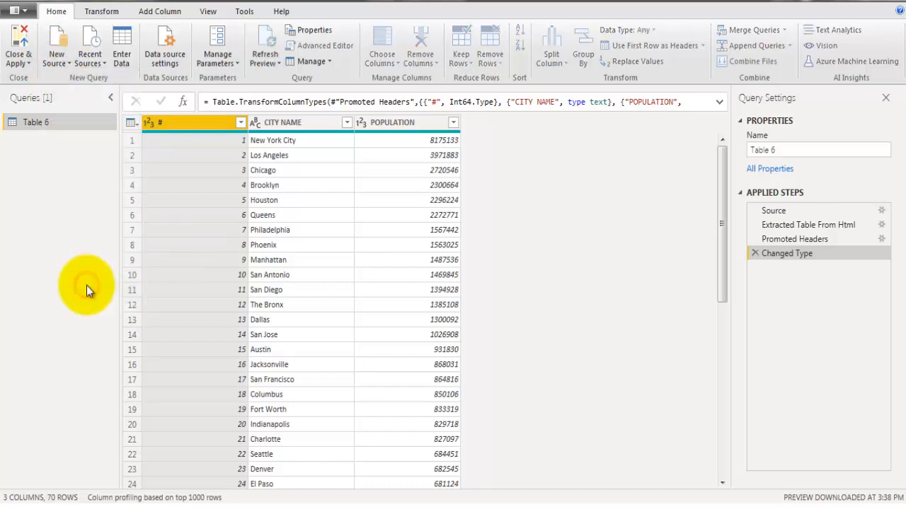
{"action": "left_click", "coordinate": [324, 45]}
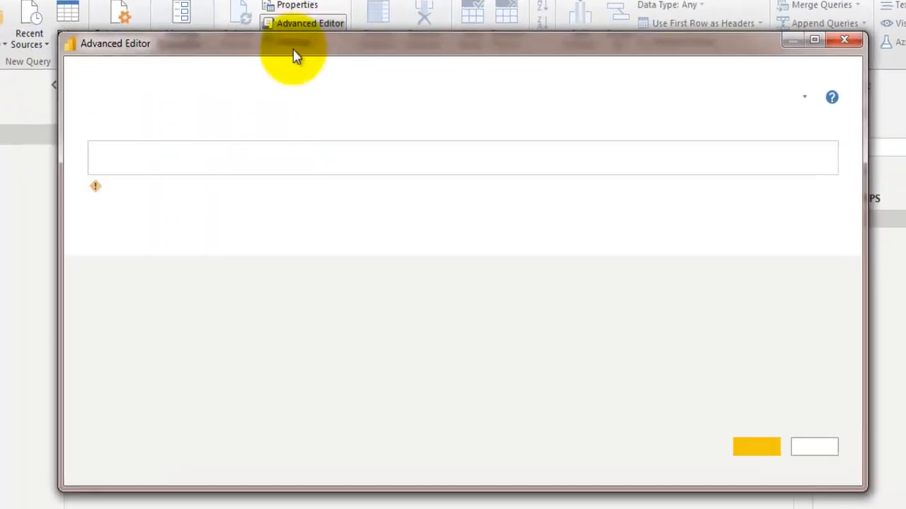
{"action": "left_click_drag", "start_coordinate": [139, 190], "coordinate": [12, 115]}
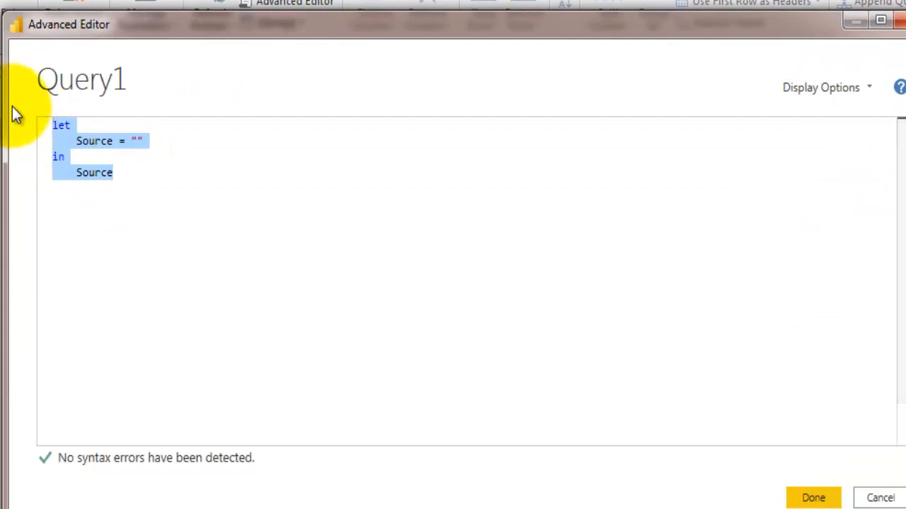
{"action": "key", "text": "Delete"}
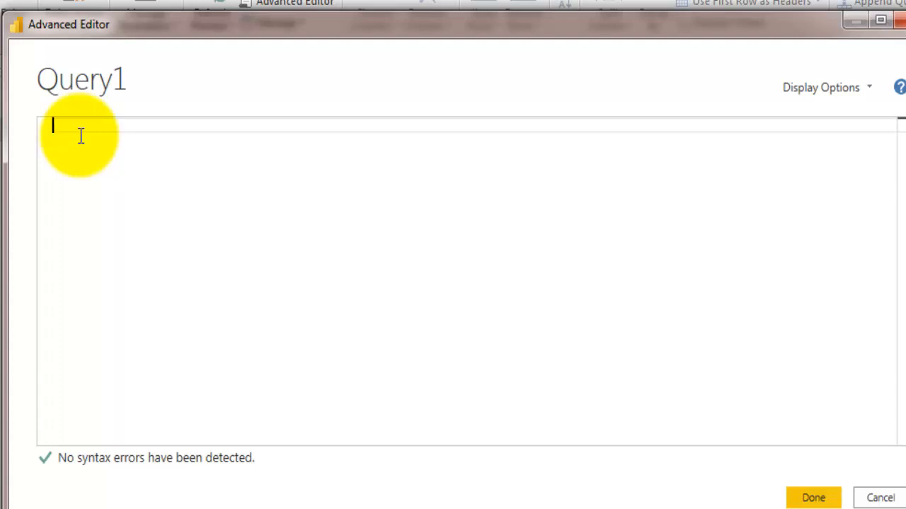
Step: Begin the query code with a #table( expression containing a type table[ ] block
{"action": "type", "text": "#table("}
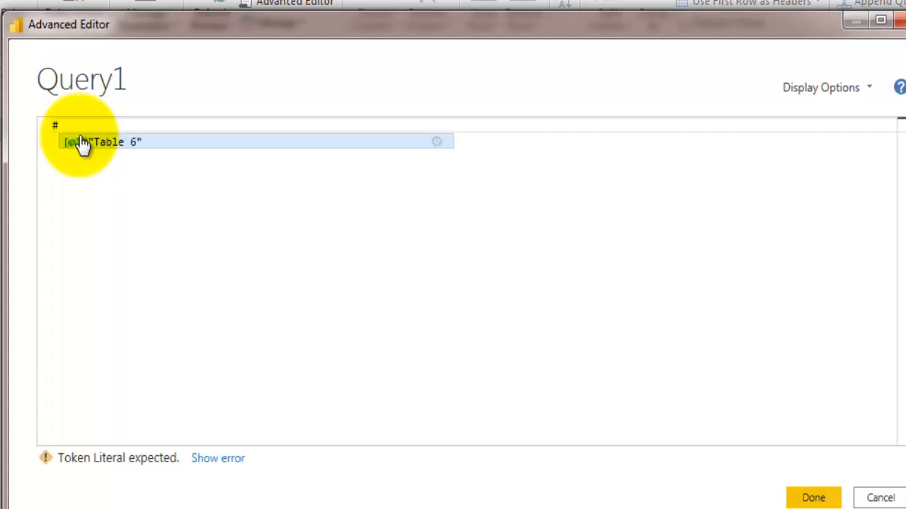
{"action": "key", "text": "Return"}
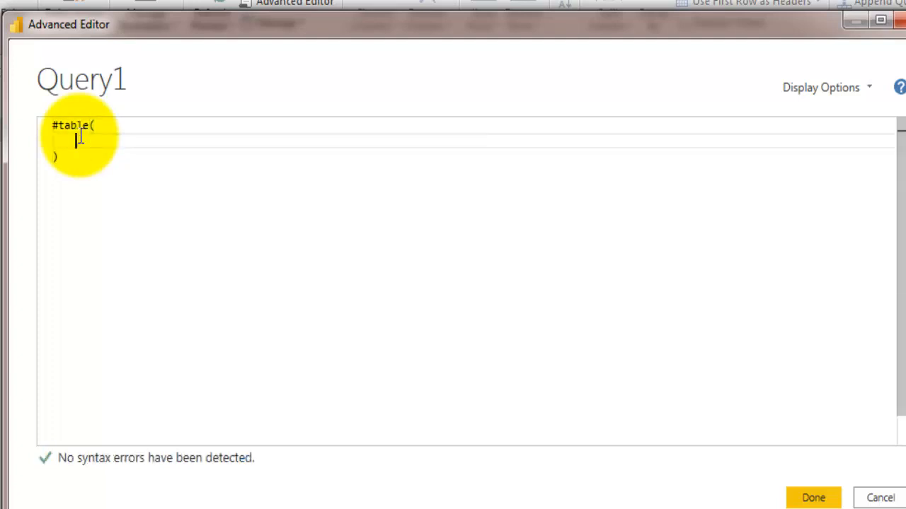
{"action": "type", "text": "type table"}
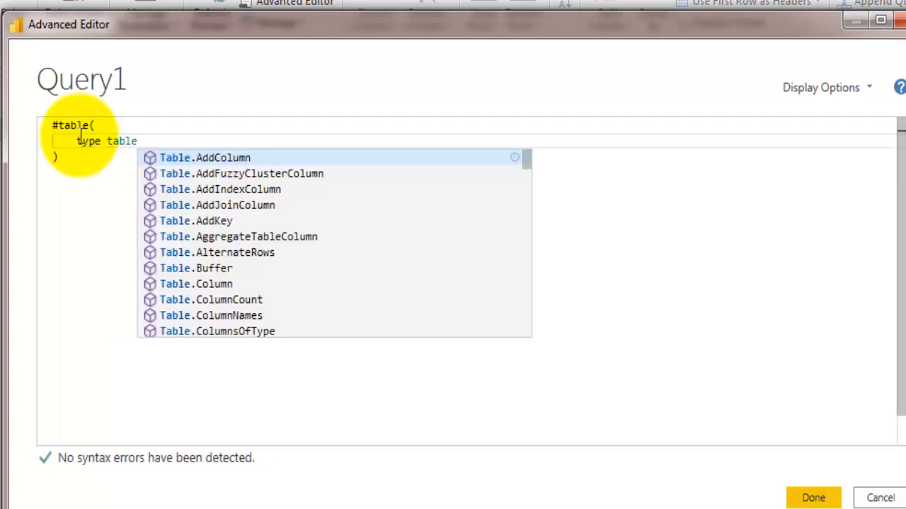
{"action": "type", "text": "["}
{"action": "key", "text": "Return"}
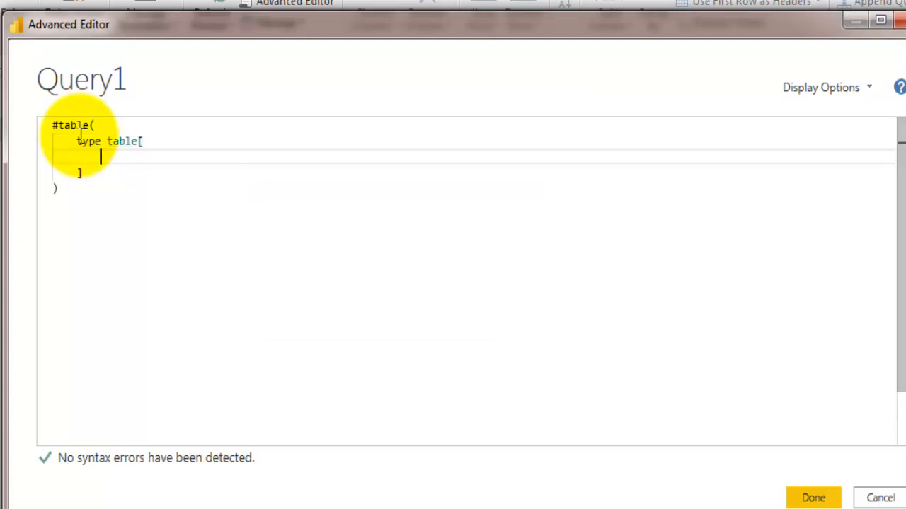
Step: Define one text column in the table type as #"Country Name"=text
{"action": "type", "text": "\""}
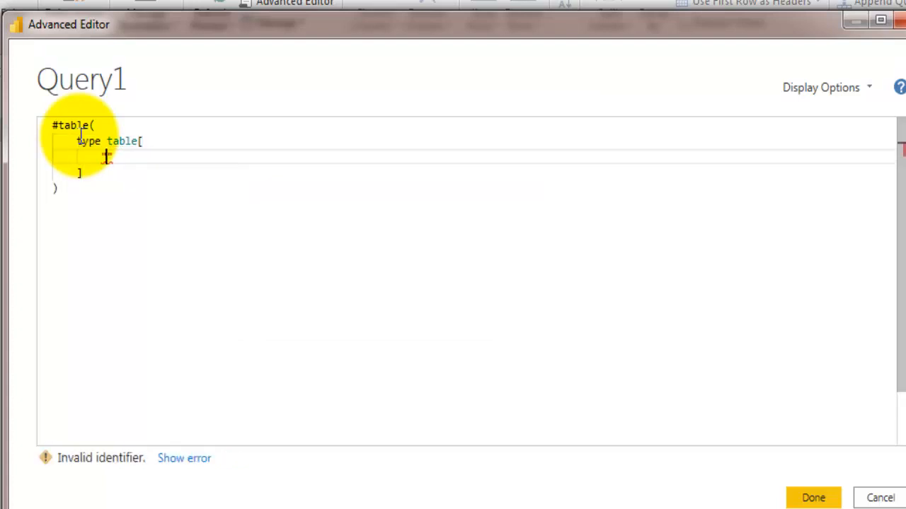
{"action": "key", "text": "BackSpace"}
{"action": "type", "text": "#\"Coun"}
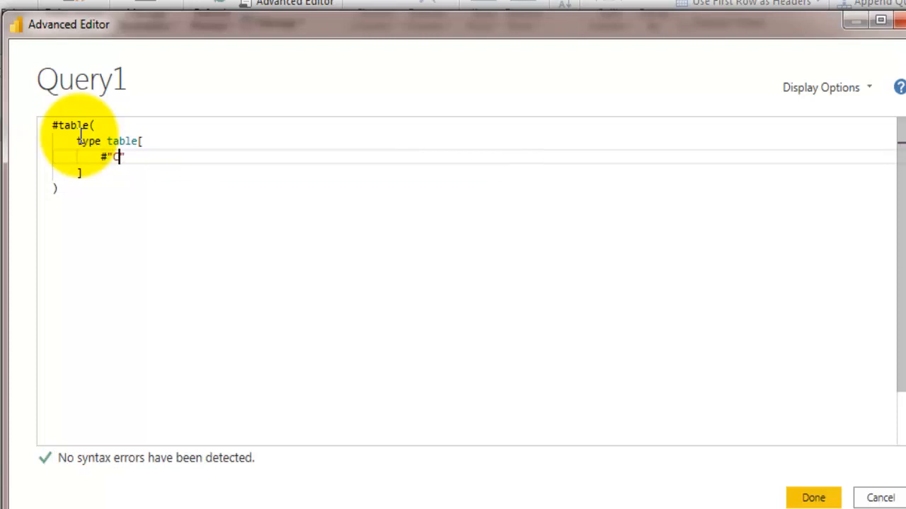
{"action": "type", "text": "try NAme"}
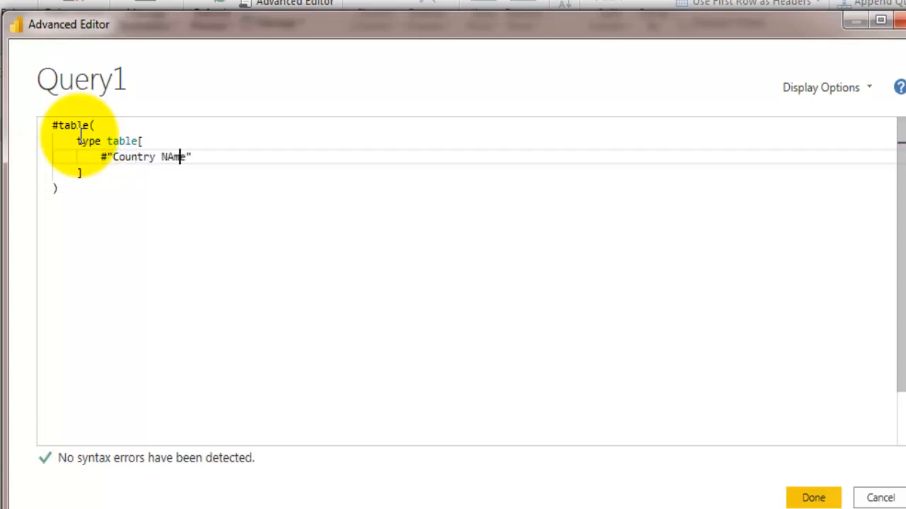
{"action": "key", "text": "Left"}
{"action": "key", "text": "Left"}
{"action": "key", "text": "Delete"}
{"action": "type", "text": "a"}
{"action": "key", "text": "End"}
{"action": "type", "text": "=text"}
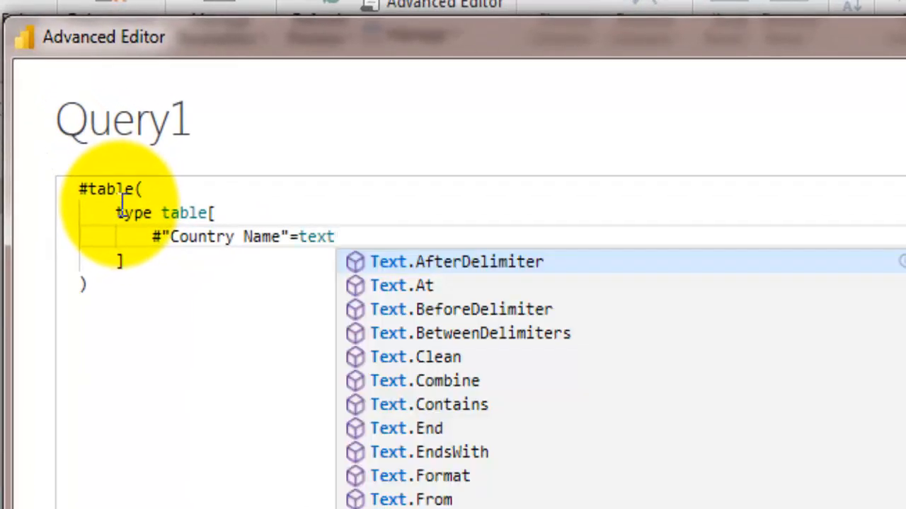
{"action": "key", "text": "Escape"}
{"action": "key", "text": "Down"}
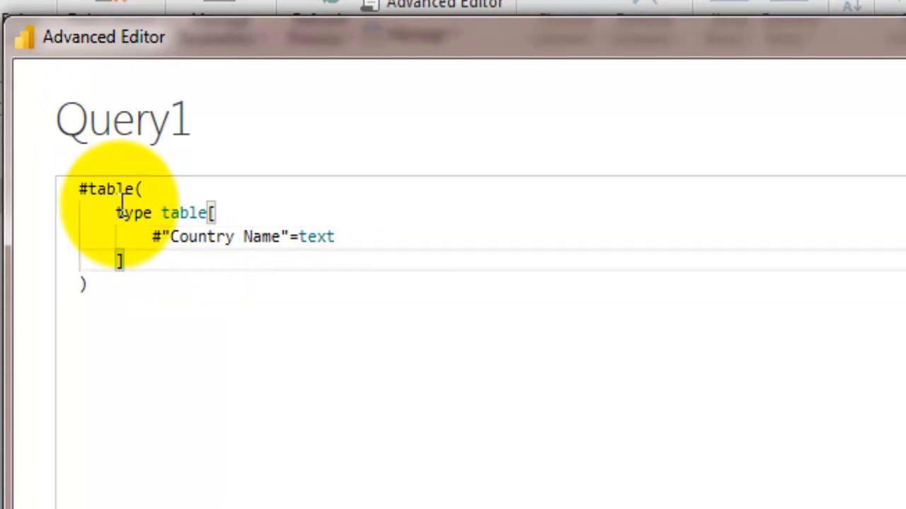
Step: Add the braced list of rows after the table type, with "india" as the first row
{"action": "type", "text": ","}
{"action": "key", "text": "Return"}
{"action": "type", "text": "{}"}
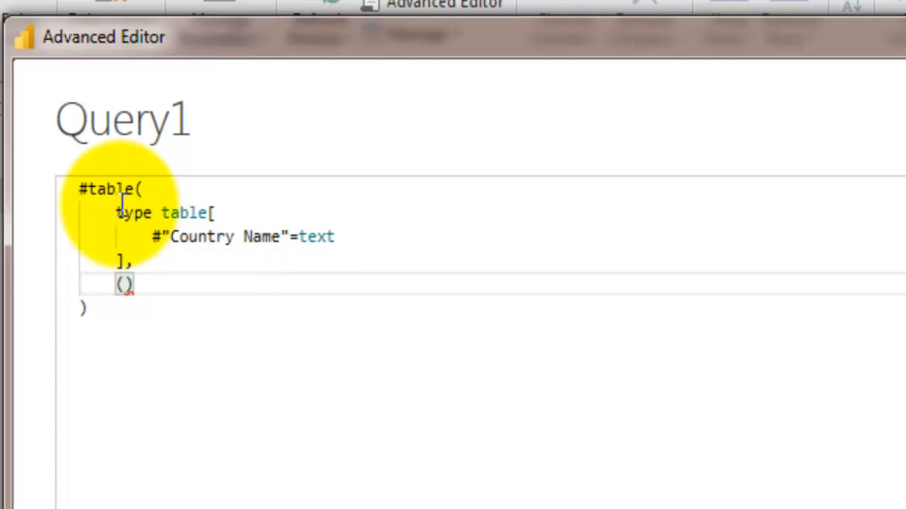
{"action": "key", "text": "Return"}
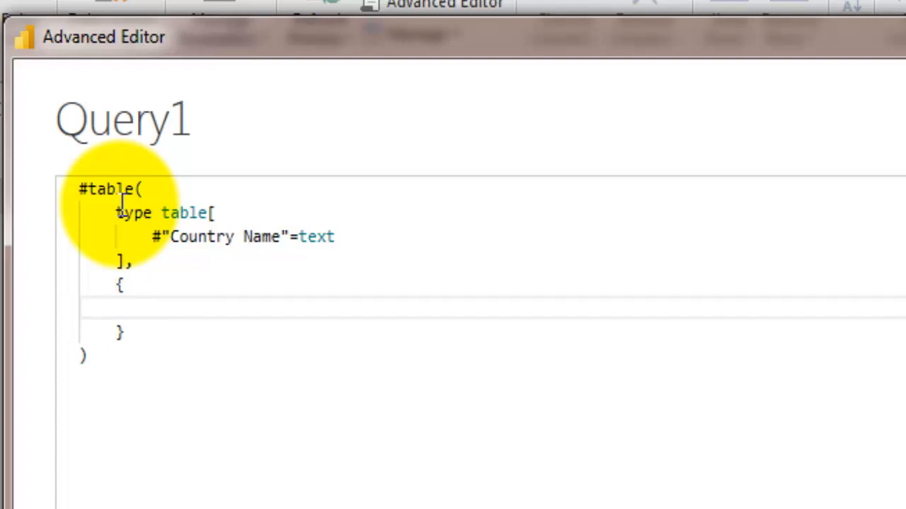
{"action": "type", "text": "{"}
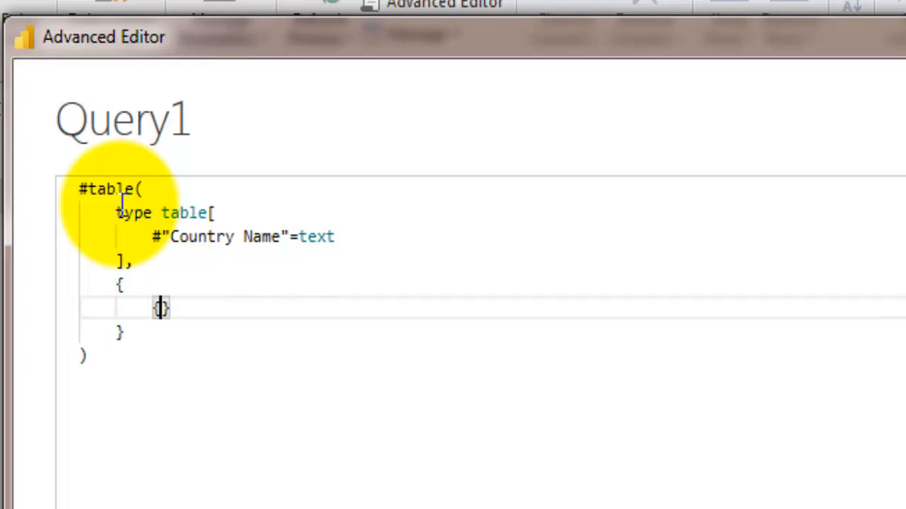
{"action": "key", "text": "Return"}
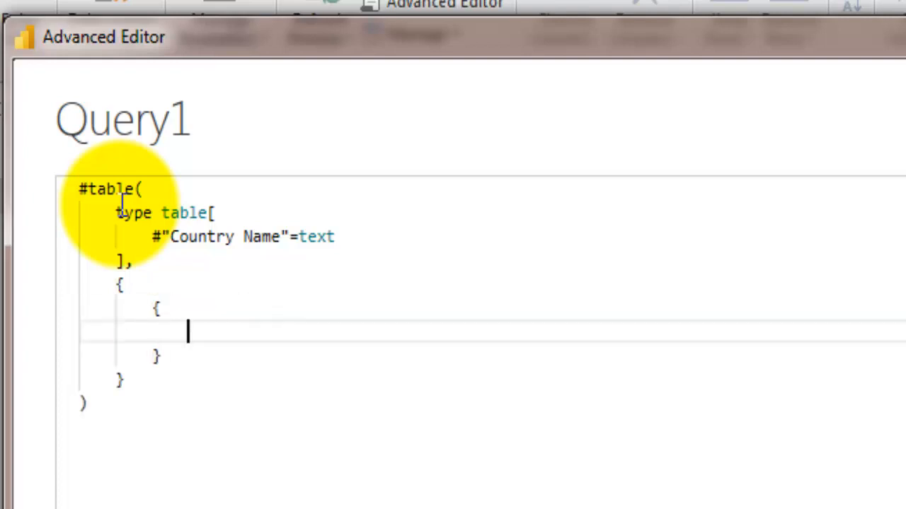
{"action": "type", "text": "\"india\""}
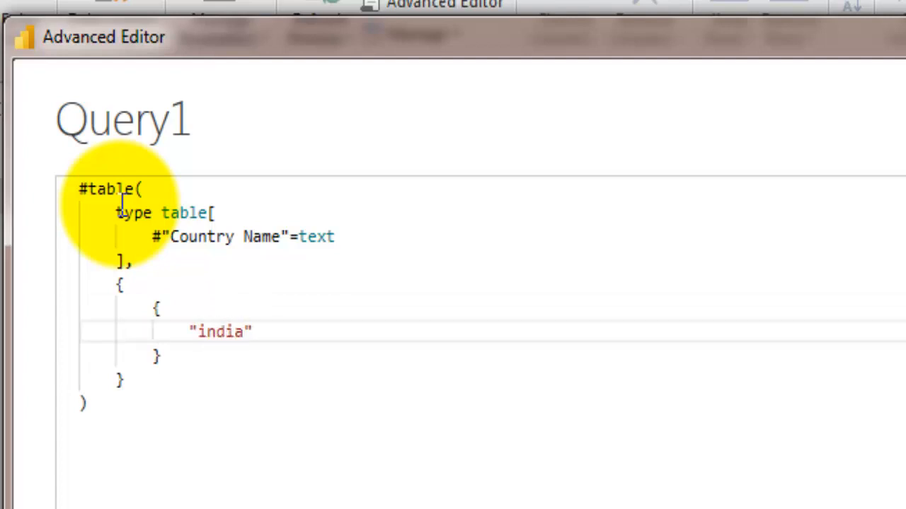
Step: Add two more comma-separated rows to the table code, "us" and "china", each in its own braces
{"action": "key", "text": "Down"}
{"action": "type", "text": ","}
{"action": "key", "text": "Return"}
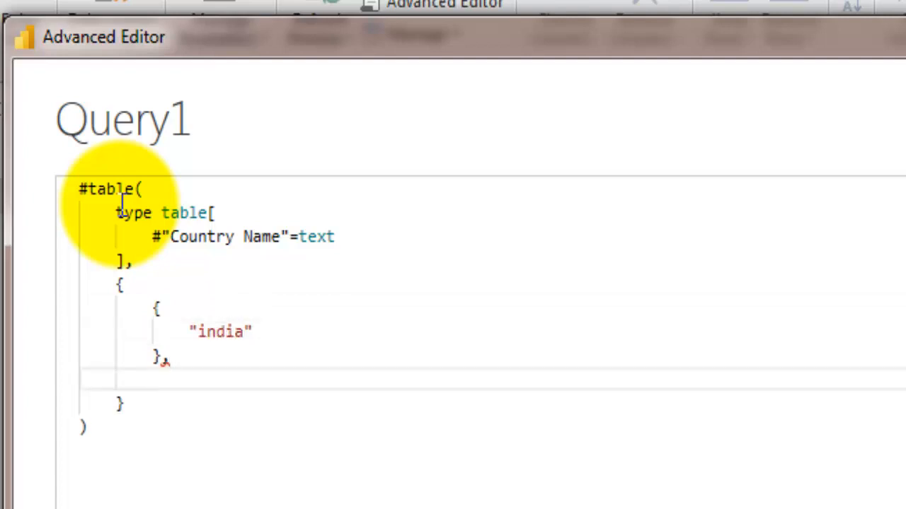
{"action": "type", "text": "{"}
{"action": "key", "text": "Return"}
{"action": "type", "text": "\"us\""}
{"action": "key", "text": "Down"}
{"action": "type", "text": ","}
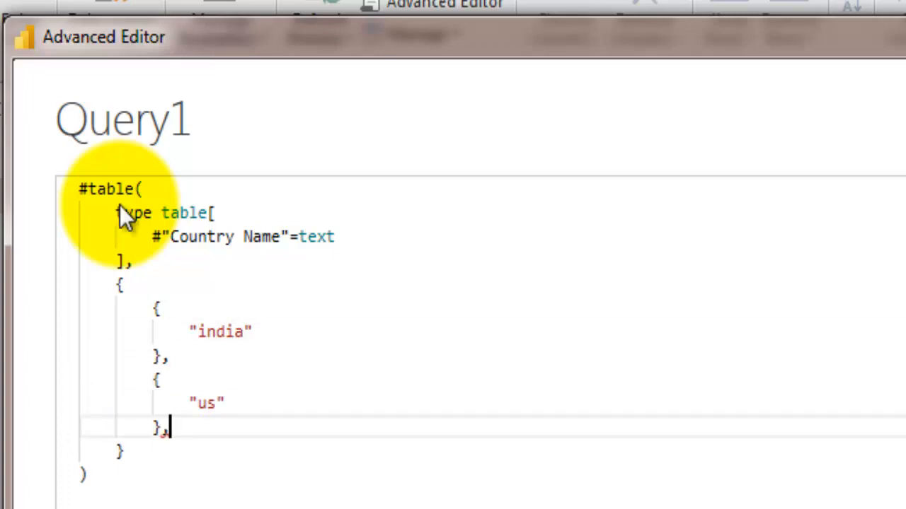
{"action": "key", "text": "Return"}
{"action": "type", "text": "{"}
{"action": "key", "text": "Return"}
{"action": "type", "text": "\"china\""}
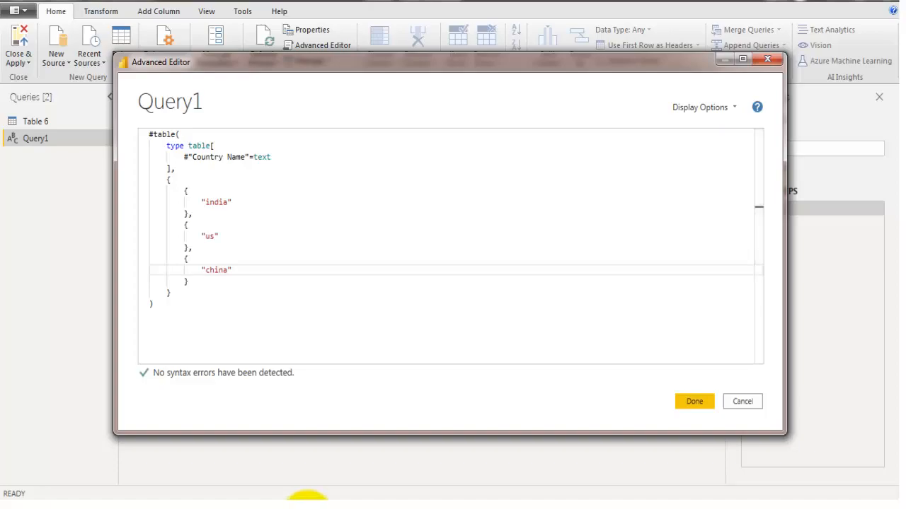
Step: Switch to the browser to check the country name in the Worldometer India URL, and return to the Advanced Editor
{"action": "left_click", "coordinate": [306, 499]}
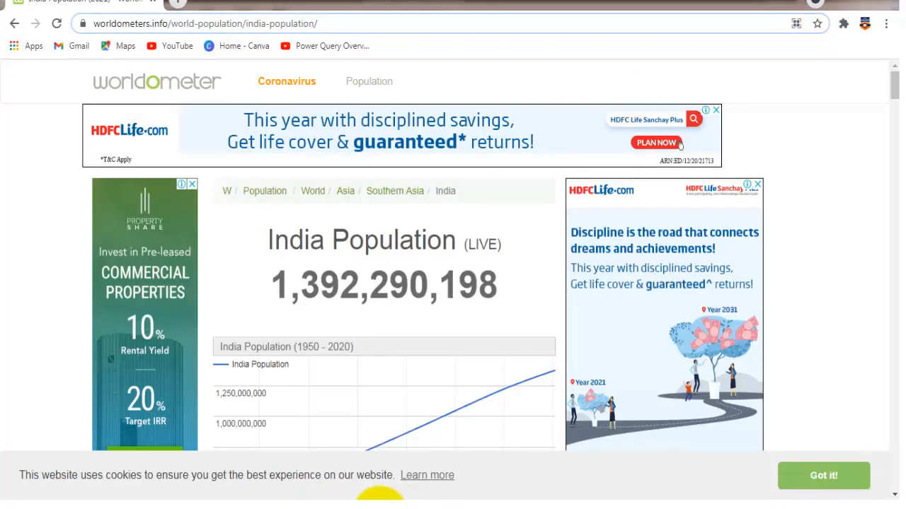
{"action": "left_click", "coordinate": [423, 495]}
{"action": "left_click", "coordinate": [513, 453]}
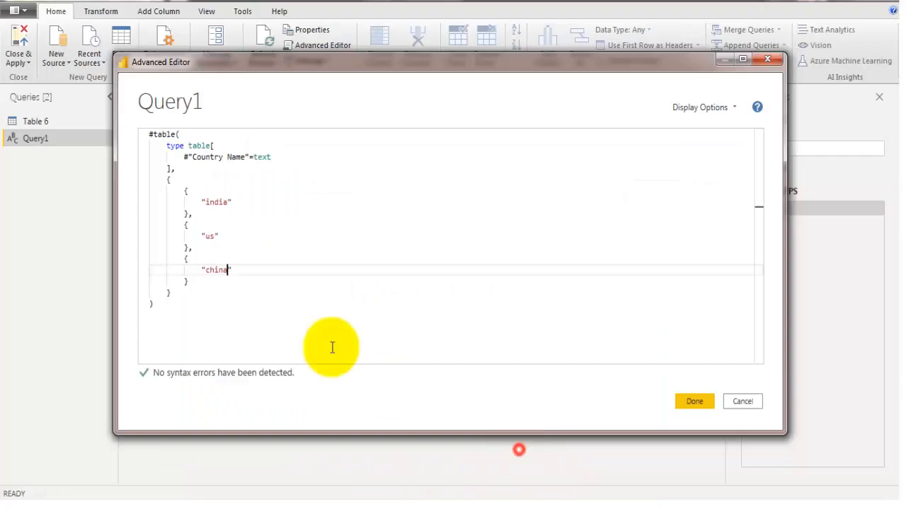
Step: Check the closing braces of the country rows and apply the #table code to Query1
{"action": "left_click", "coordinate": [192, 283]}
{"action": "left_click", "coordinate": [187, 290]}
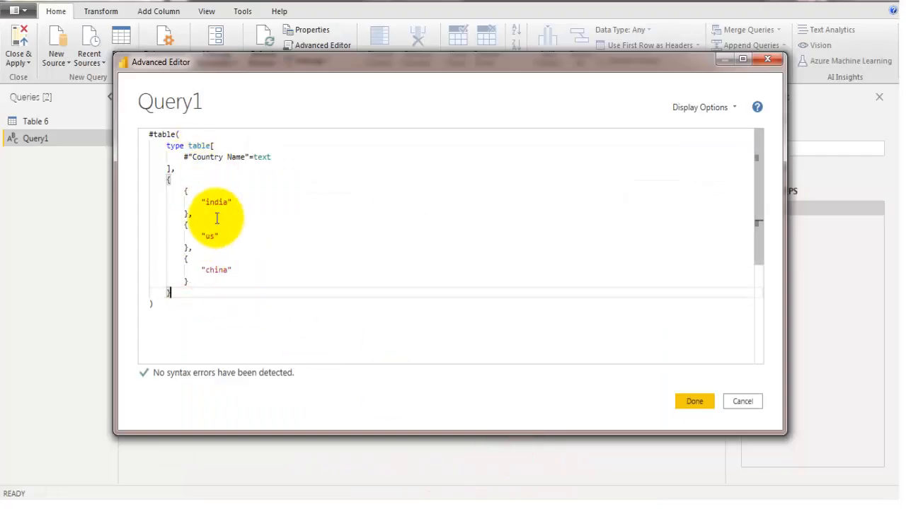
{"action": "left_click", "coordinate": [700, 397]}
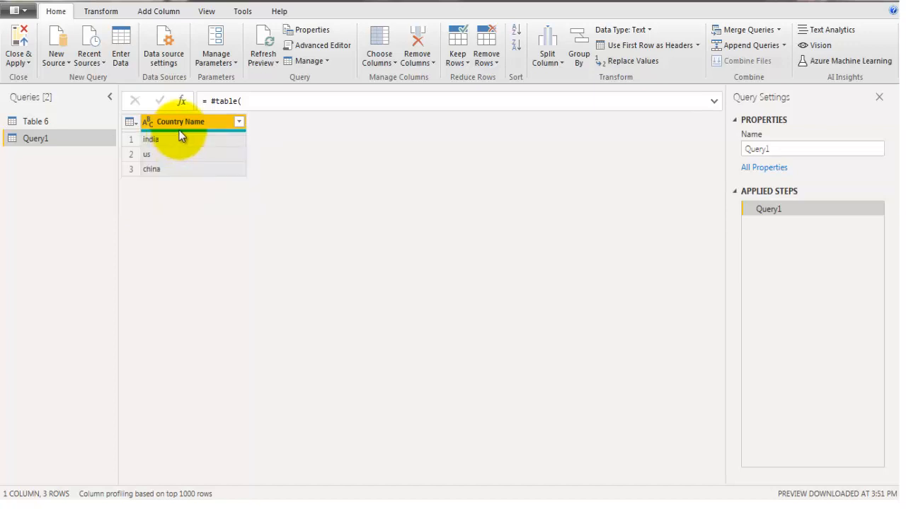
Step: Rename the Table 6 query as Function_Population
{"action": "left_click", "coordinate": [79, 121]}
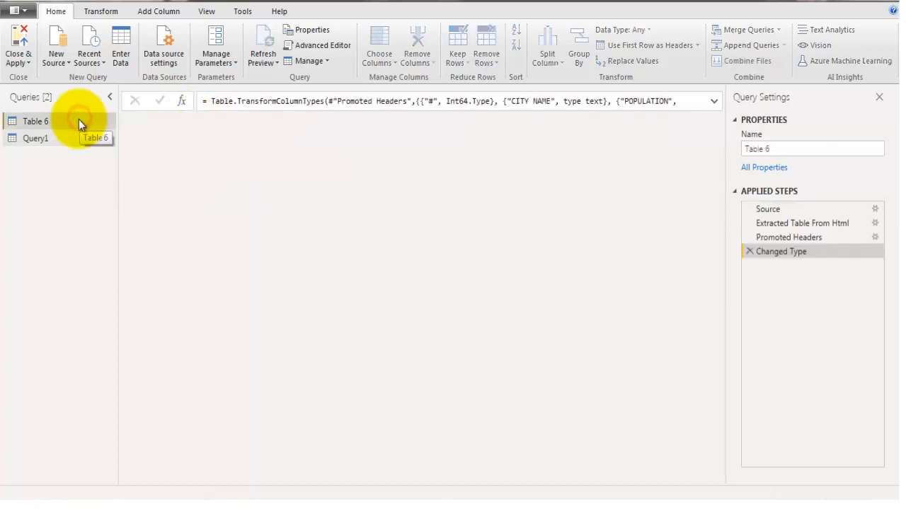
{"action": "left_click_drag", "start_coordinate": [777, 150], "coordinate": [612, 120]}
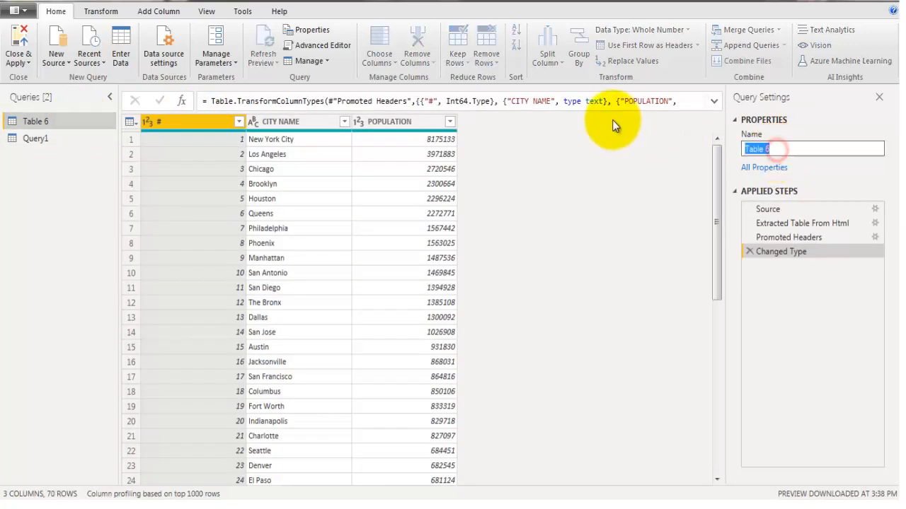
{"action": "type", "text": "Population"}
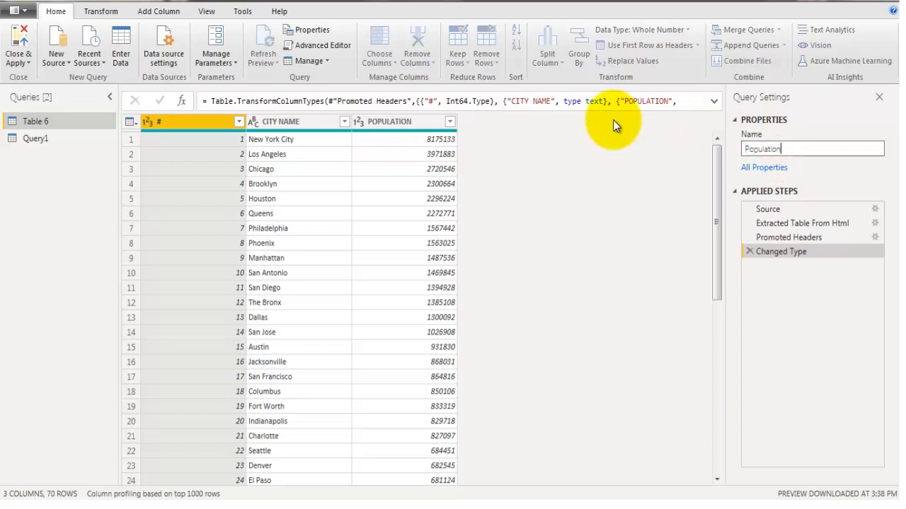
{"action": "key", "text": "Home"}
{"action": "type", "text": "Function_"}
{"action": "key", "text": "Return"}
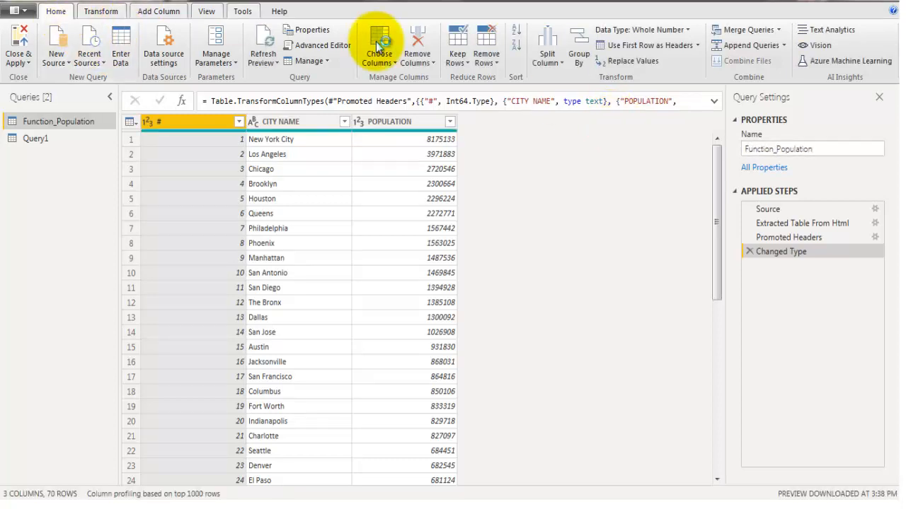
Step: In the Advanced Editor code of Function_Population, replace "us" in the source URL with the concatenated variable txtCountryName
{"action": "left_click", "coordinate": [339, 47]}
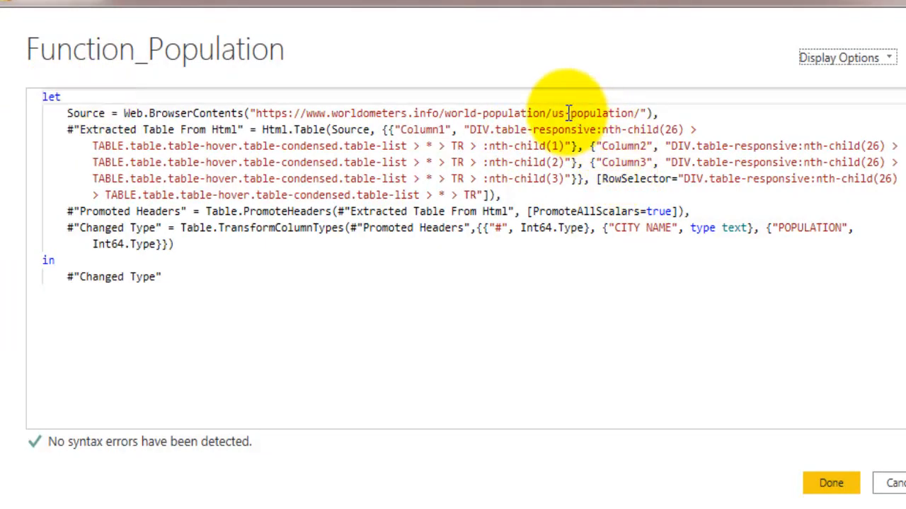
{"action": "left_click", "coordinate": [568, 113]}
{"action": "key", "text": "shift+Left"}
{"action": "key", "text": "shift+Left"}
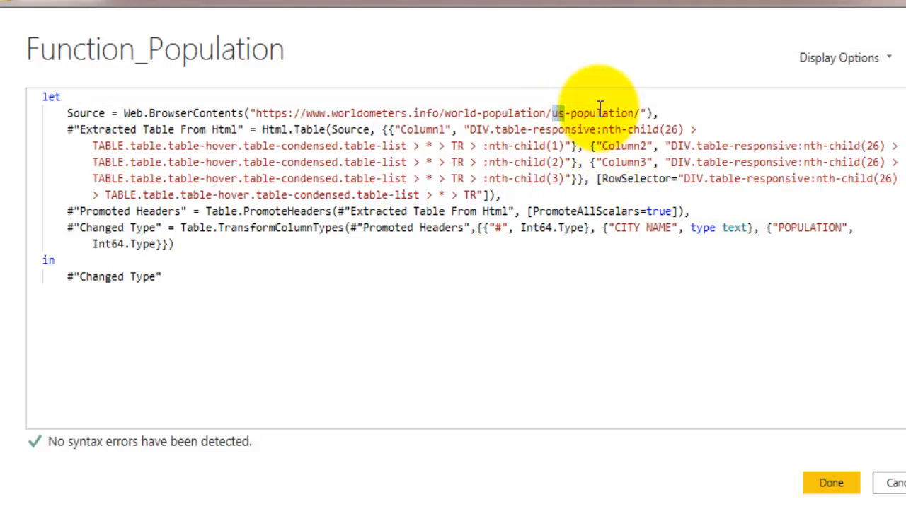
{"action": "type", "text": "\"& t"}
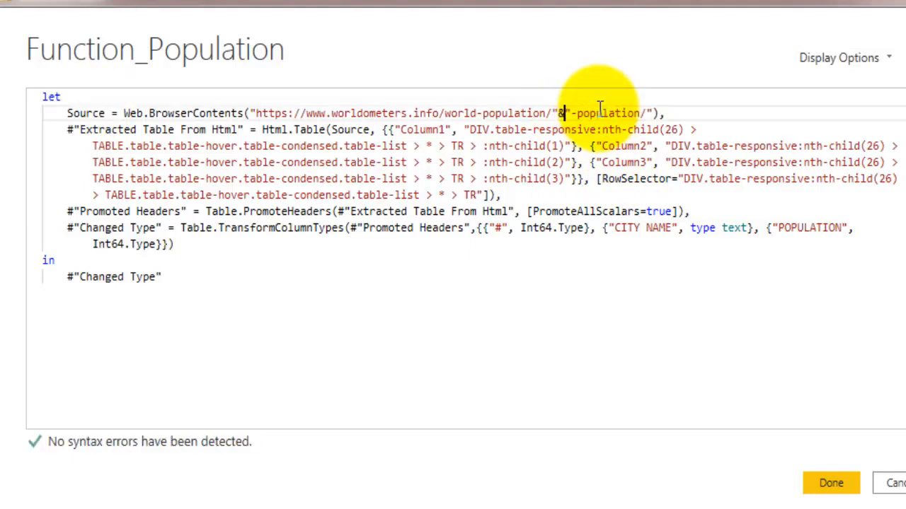
{"action": "type", "text": "xtCountryName &"}
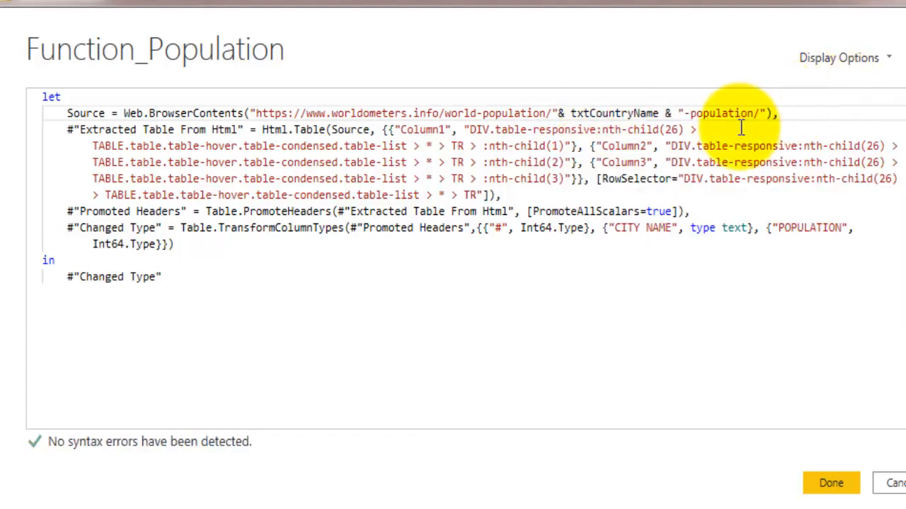
{"action": "left_click", "coordinate": [678, 114]}
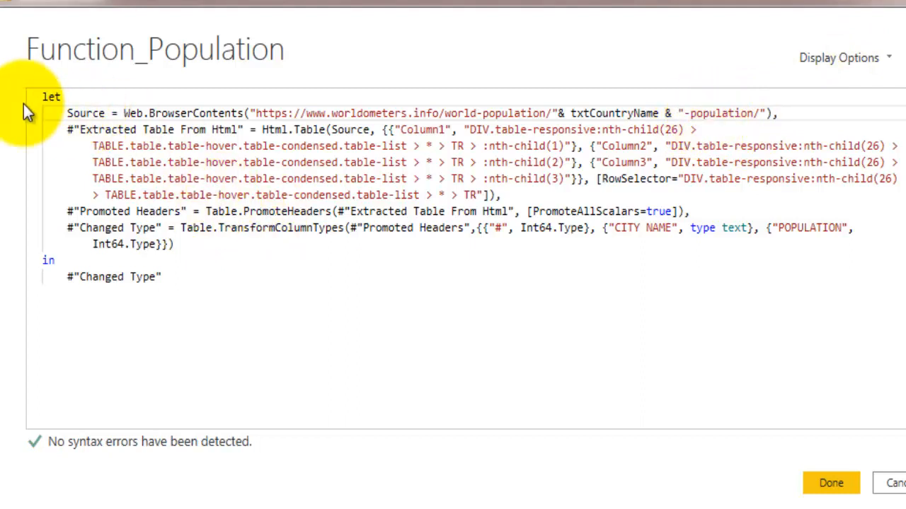
Step: Insert a line above let that declares the function parameter (txtCountryName as text), reusing the variable name from the URL
{"action": "left_click", "coordinate": [44, 97]}
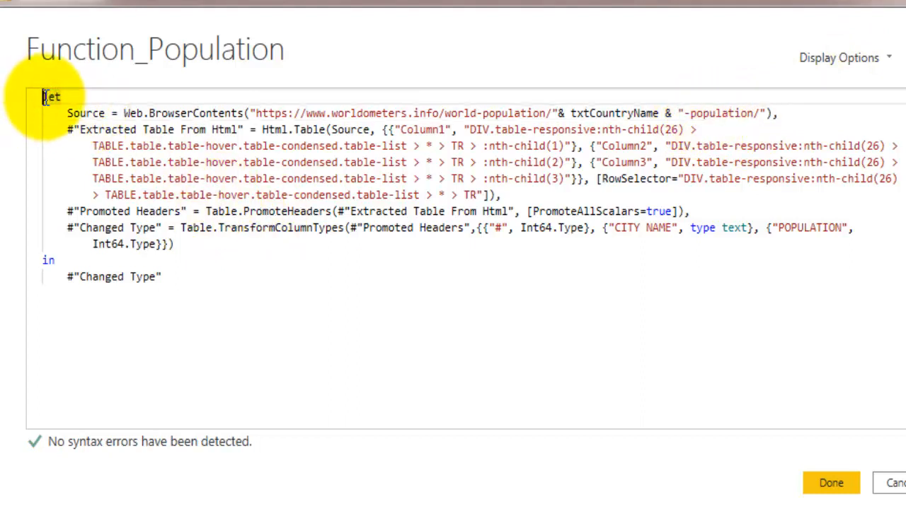
{"action": "key", "text": "Return"}
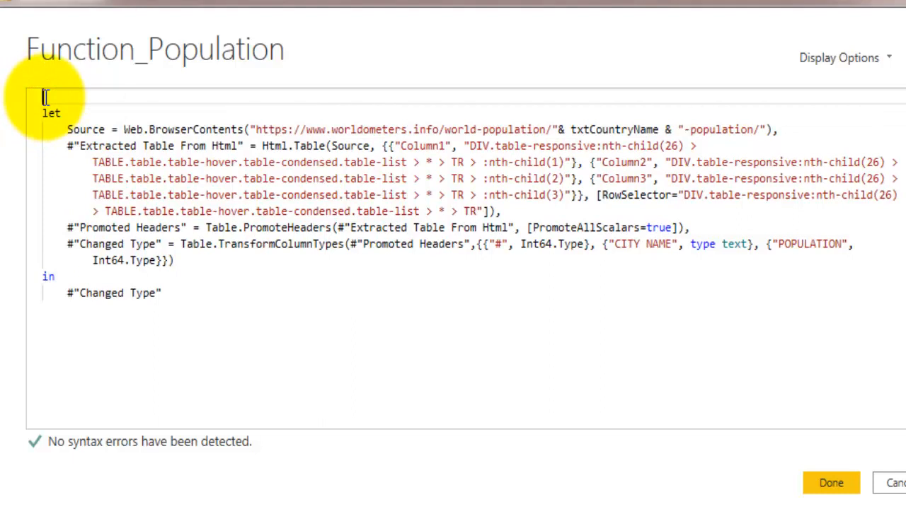
{"action": "type", "text": "()"}
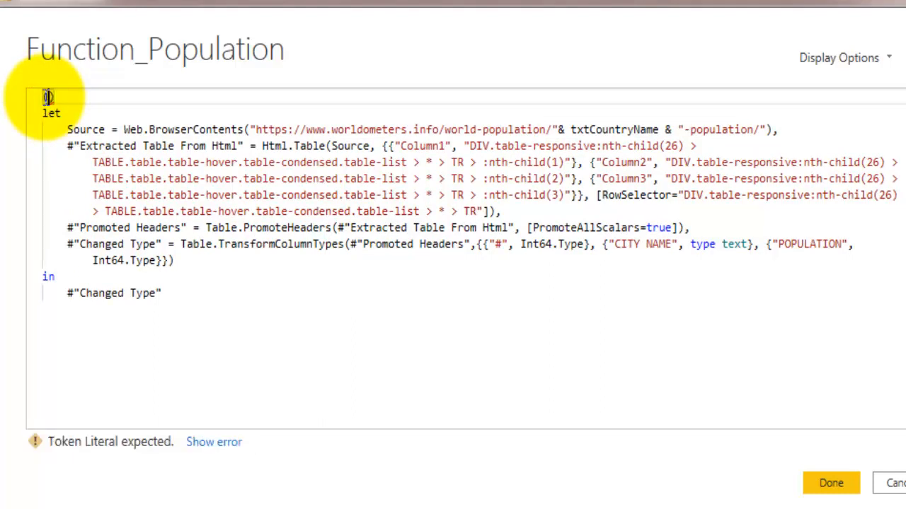
{"action": "double_click", "coordinate": [610, 130]}
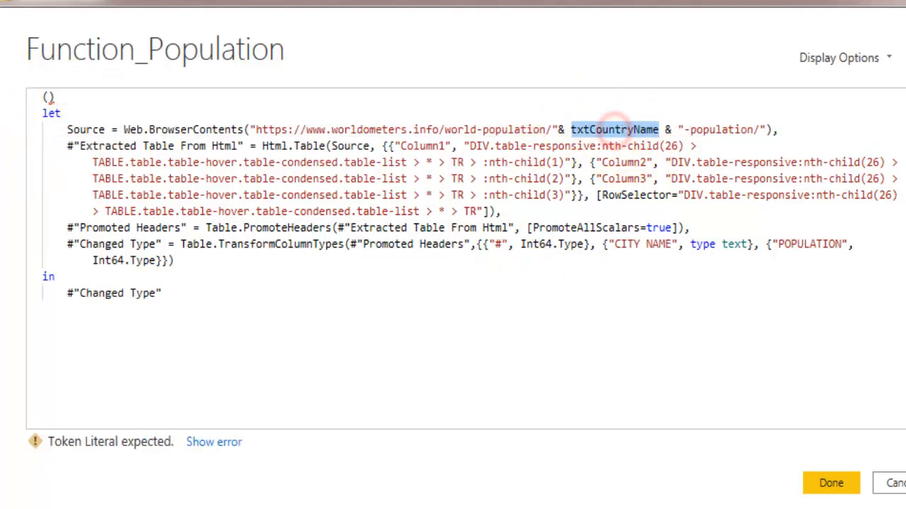
{"action": "key", "text": "ctrl+c"}
{"action": "left_click", "coordinate": [48, 97]}
{"action": "key", "text": "ctrl+v"}
{"action": "type", "text": "as "}
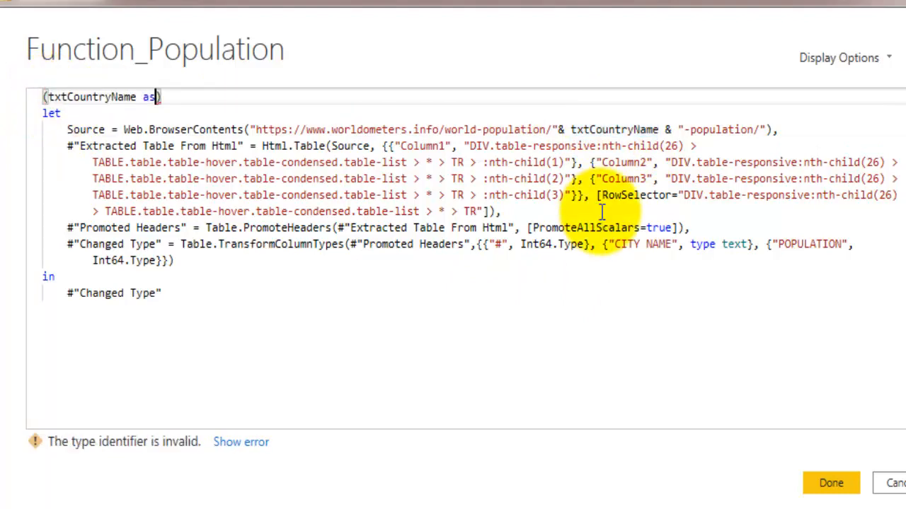
{"action": "type", "text": "t"}
{"action": "key", "text": "BackSpace"}
{"action": "type", "text": "text"}
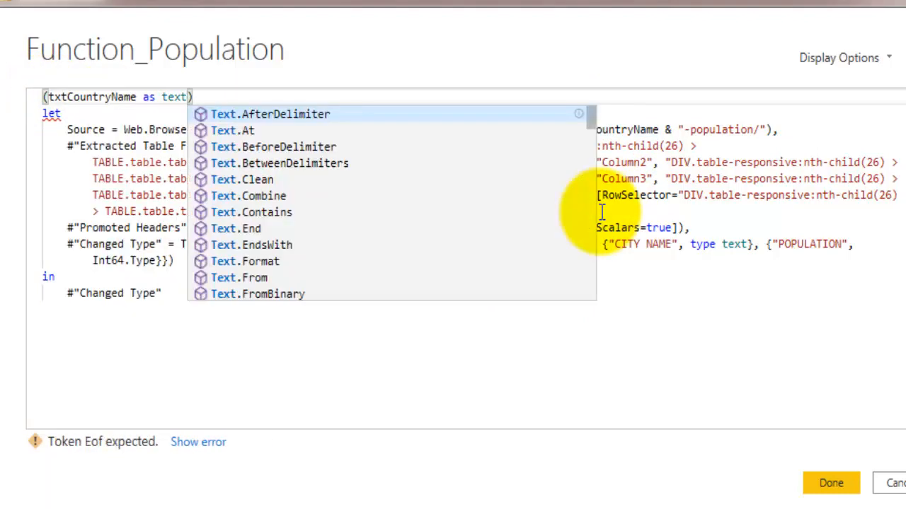
{"action": "key", "text": "Right"}
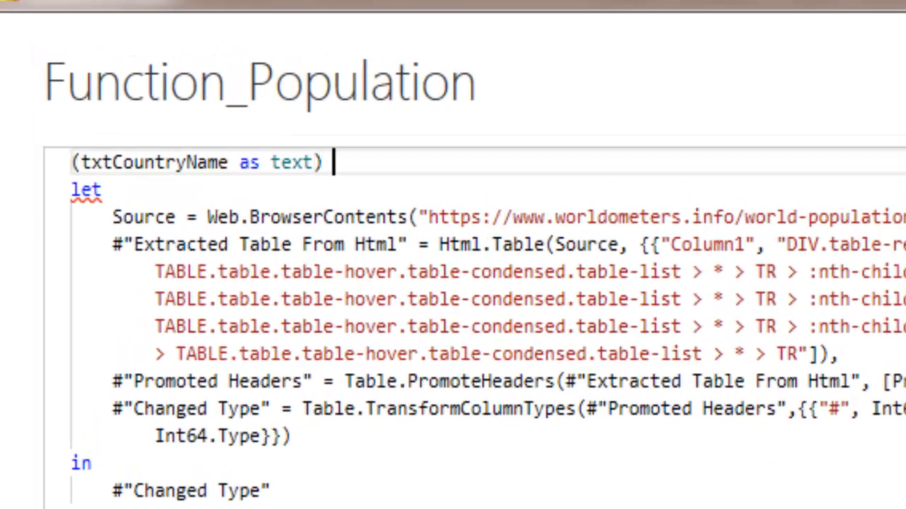
Step: Complete the function header after the parameter with the return type and arrow, "as table=>"
{"action": "type", "text": "as table"}
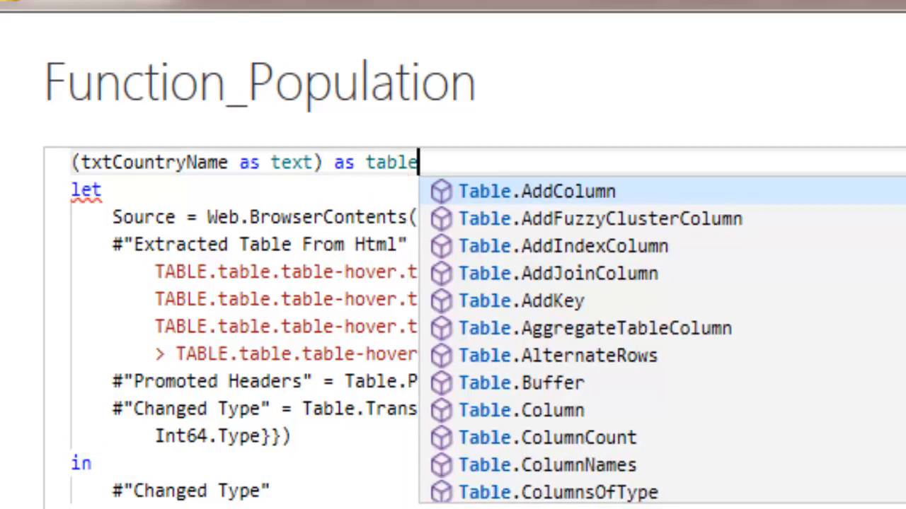
{"action": "key", "text": "Escape"}
{"action": "type", "text": "=>"}
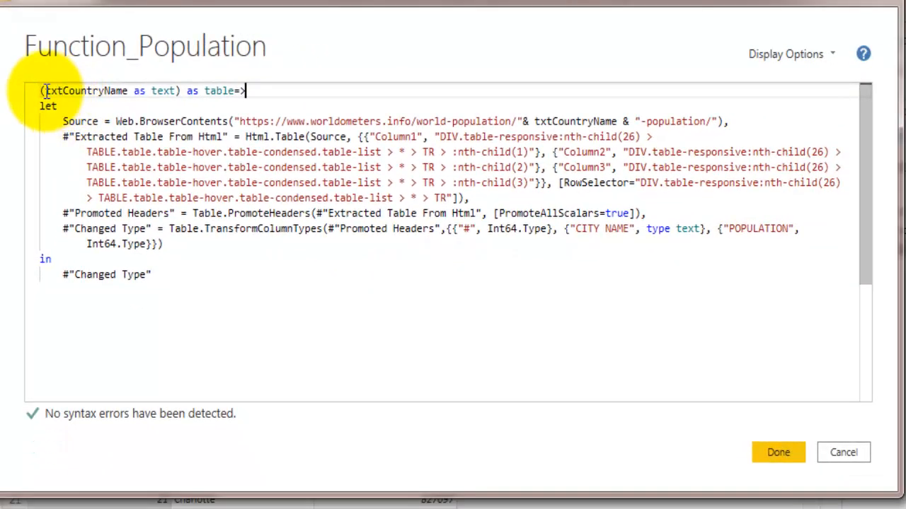
Step: Check that the parameter name in the header matches the variable in the source URL, and apply the function code
{"action": "left_click_drag", "start_coordinate": [44, 91], "coordinate": [117, 91]}
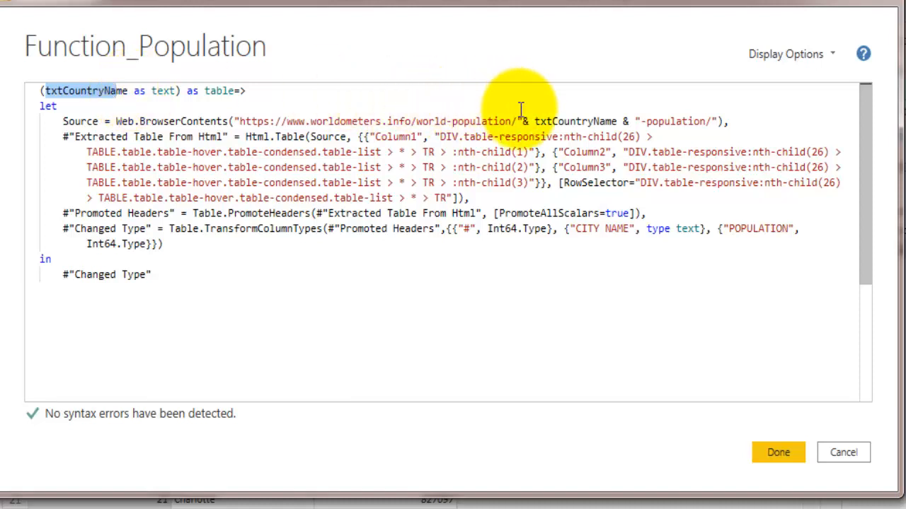
{"action": "left_click_drag", "start_coordinate": [536, 121], "coordinate": [617, 121]}
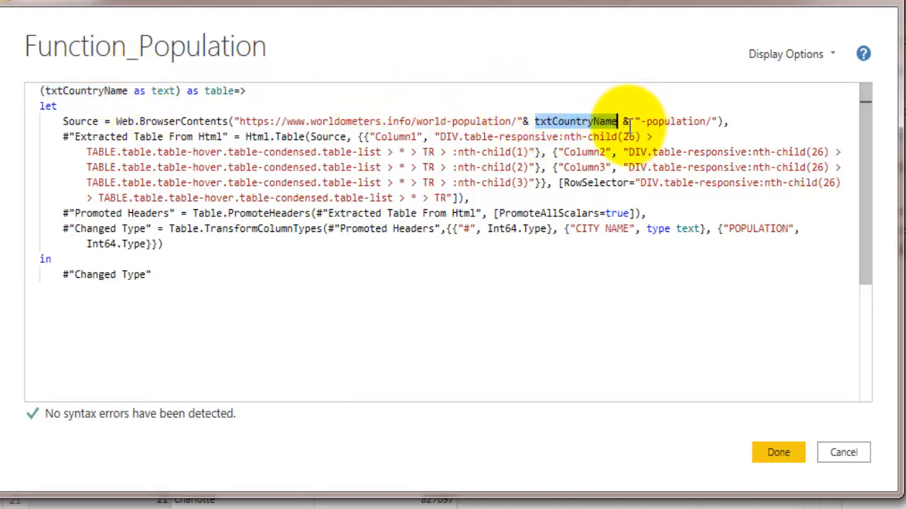
{"action": "left_click_drag", "start_coordinate": [45, 91], "coordinate": [136, 91]}
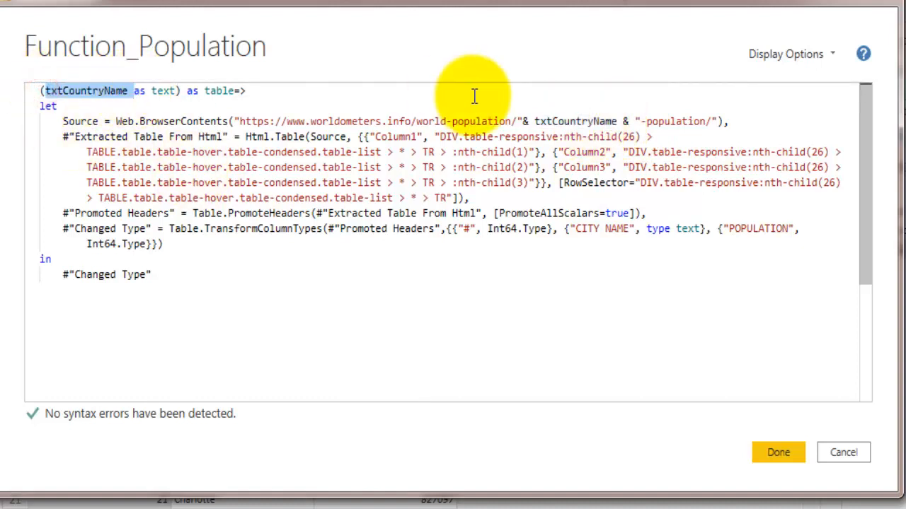
{"action": "left_click_drag", "start_coordinate": [582, 121], "coordinate": [616, 121]}
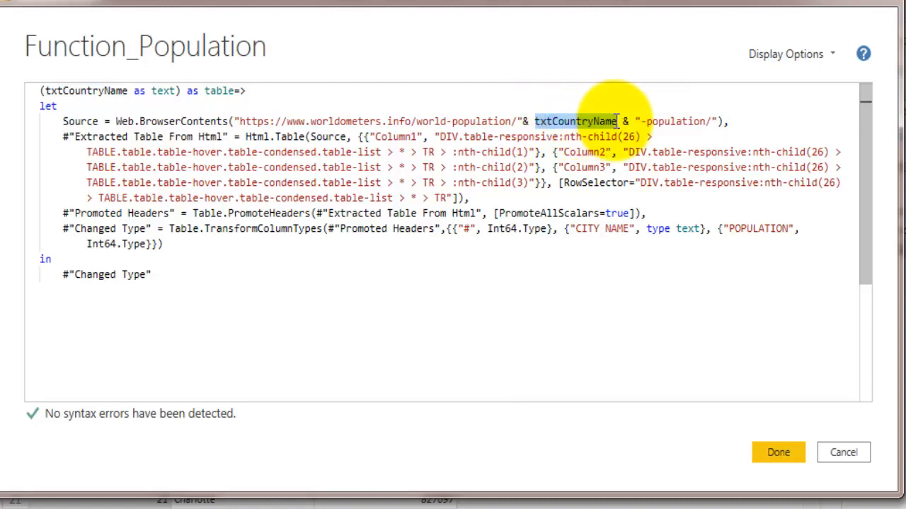
{"action": "left_click", "coordinate": [770, 444]}
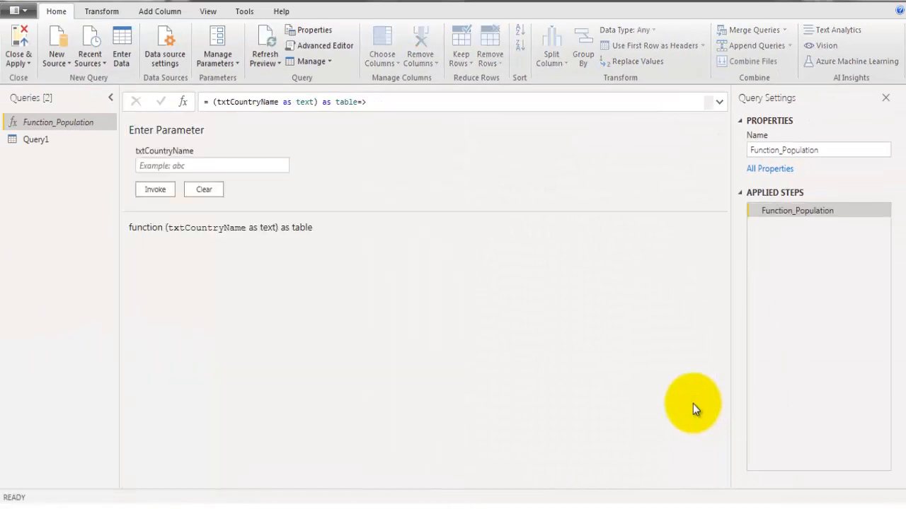
Step: Rename Query1, the table of country names, as Country Population
{"action": "left_click", "coordinate": [38, 141]}
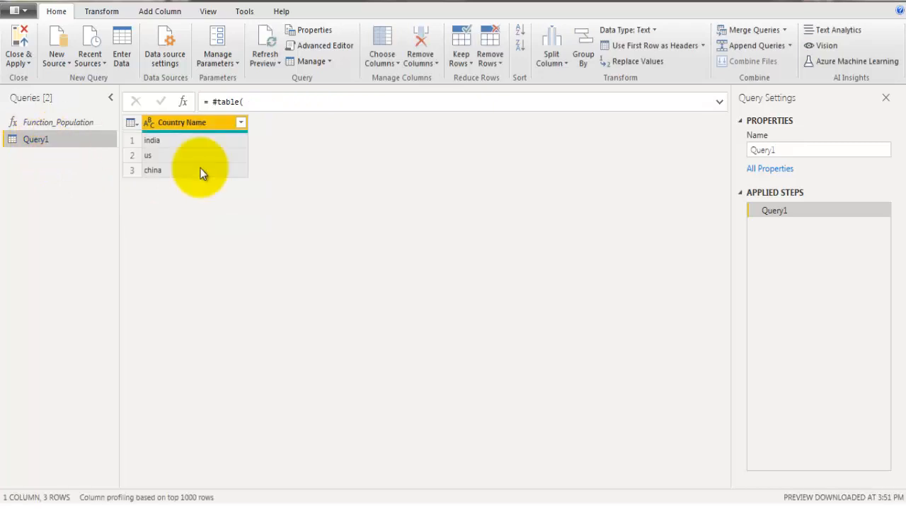
{"action": "double_click", "coordinate": [786, 148]}
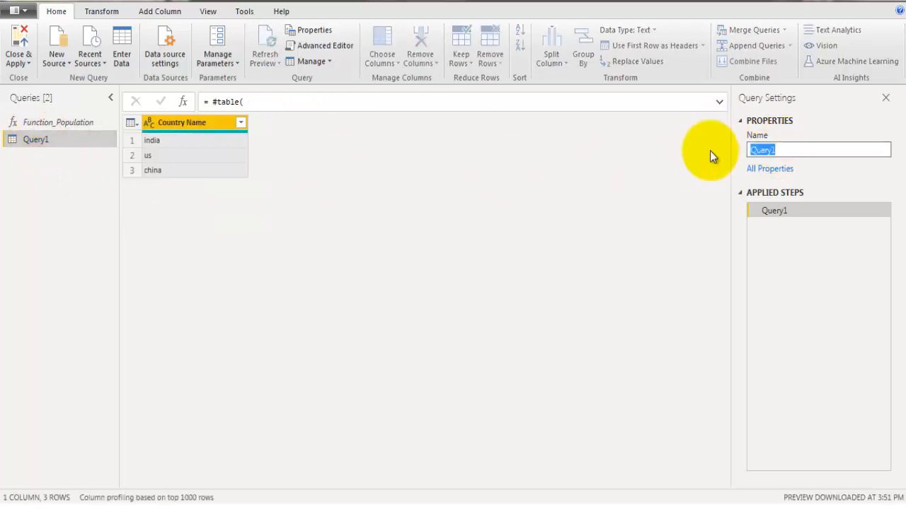
{"action": "type", "text": "Country Population"}
{"action": "key", "text": "Return"}
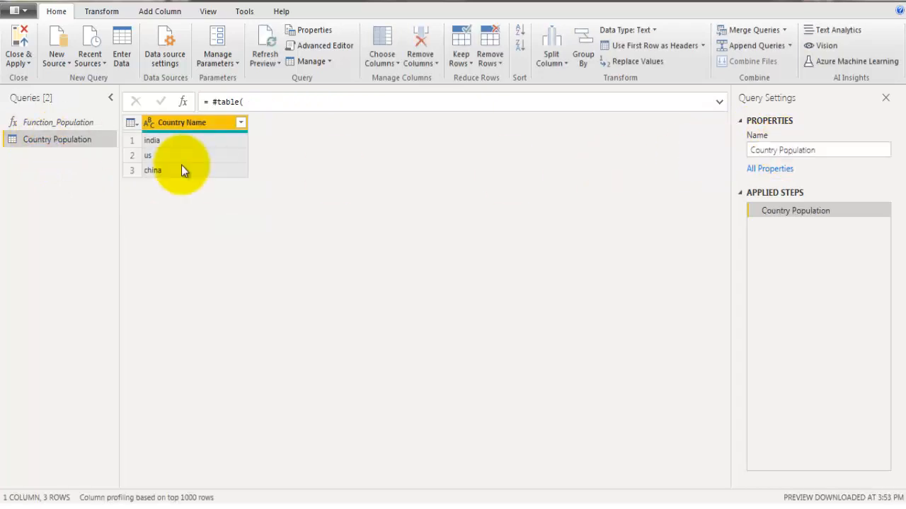
Step: Start invoking a custom function on the Country Population table, with Population as the new column name
{"action": "left_click", "coordinate": [157, 11]}
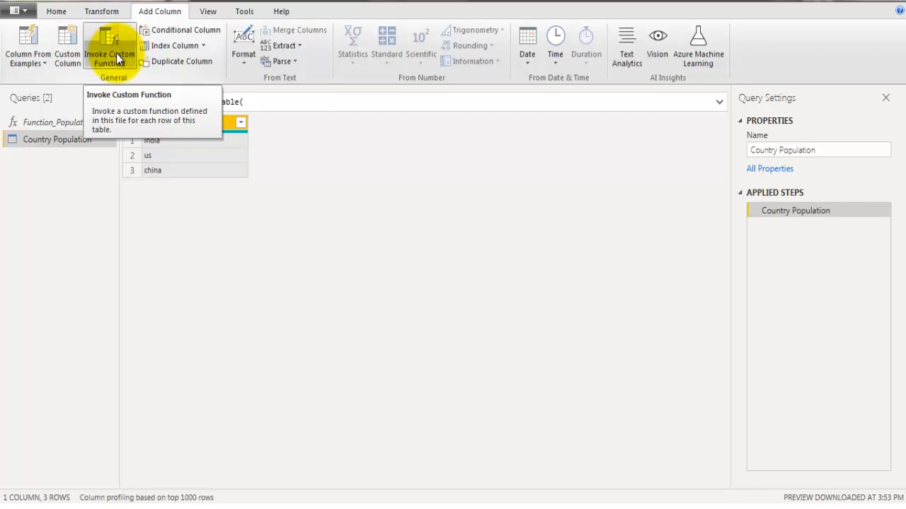
{"action": "left_click", "coordinate": [116, 53]}
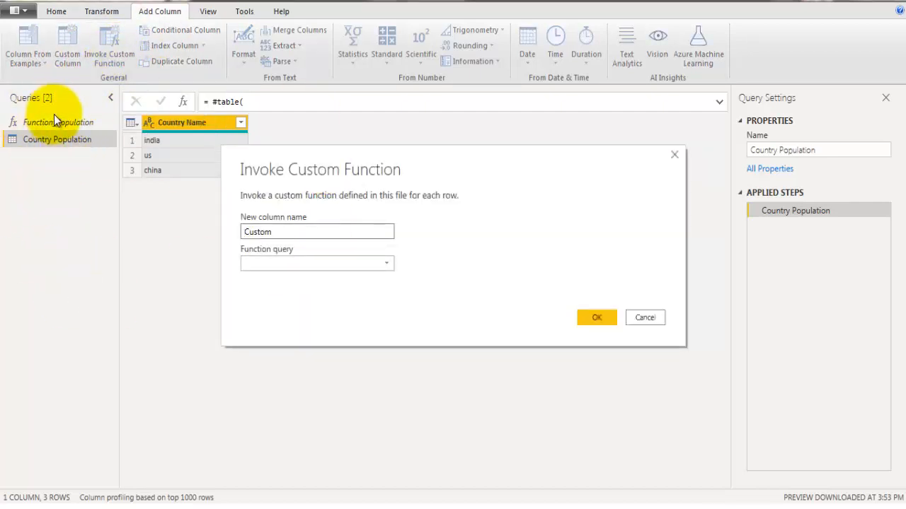
{"action": "double_click", "coordinate": [354, 226]}
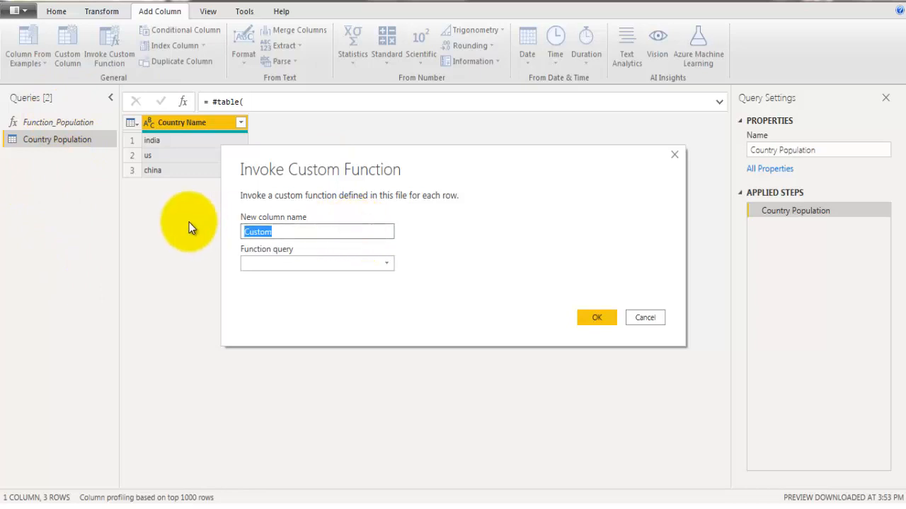
{"action": "type", "text": "Populatiopn"}
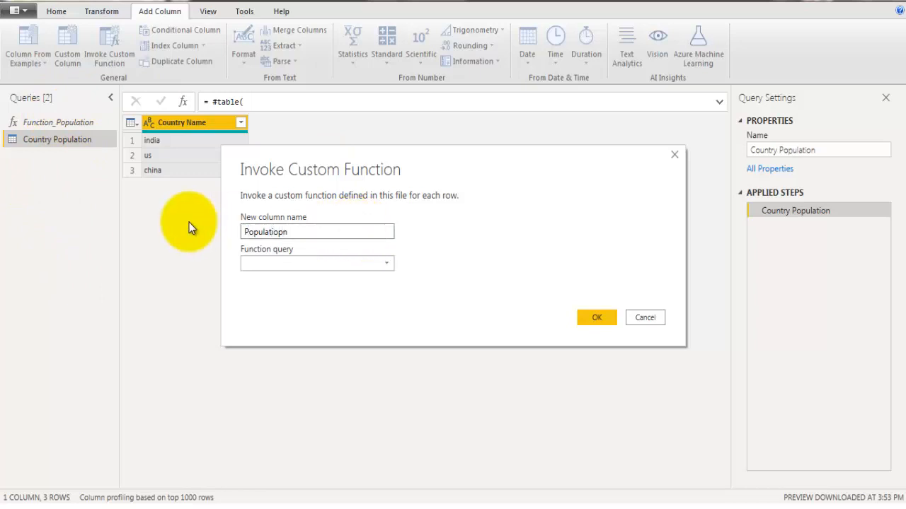
{"action": "key", "text": "BackSpace"}
{"action": "key", "text": "BackSpace"}
{"action": "type", "text": "n"}
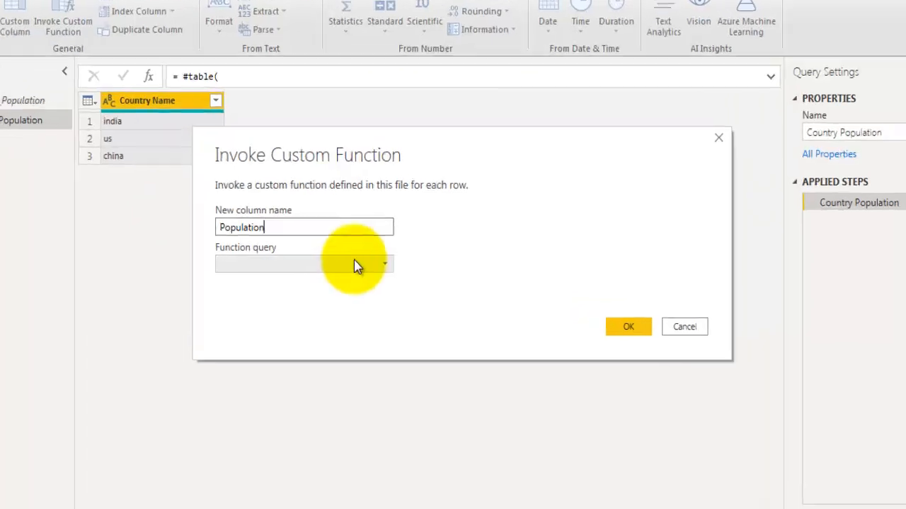
Step: Choose Function_Population as the function query, with the Country Name column supplying txtCountryName, and add the column
{"action": "left_click", "coordinate": [355, 263]}
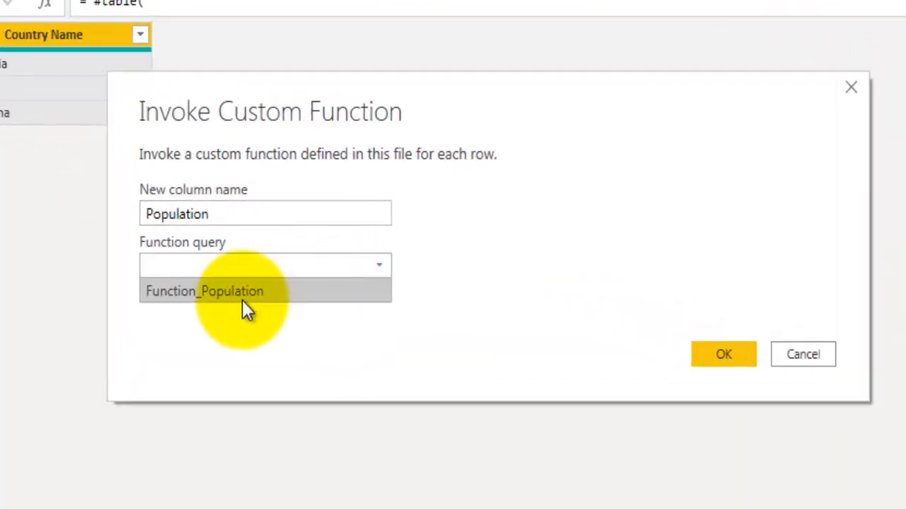
{"action": "left_click", "coordinate": [253, 297]}
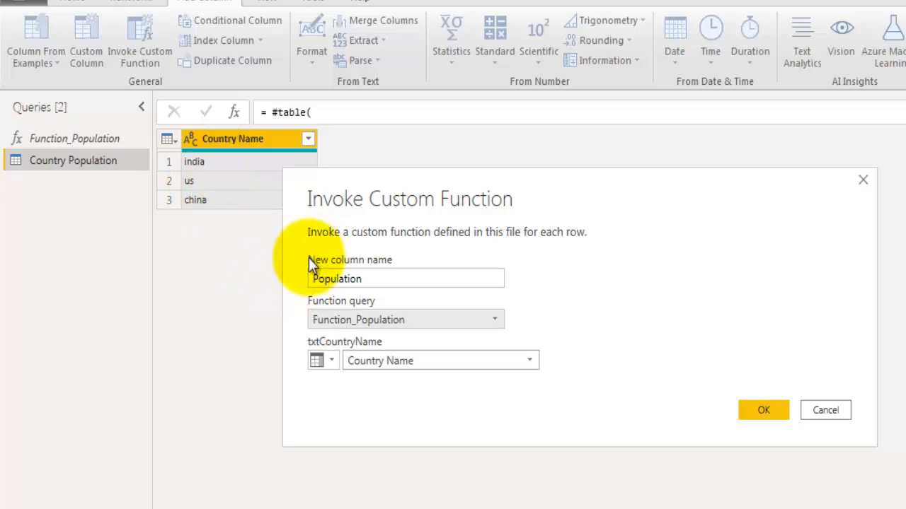
{"action": "left_click", "coordinate": [768, 408]}
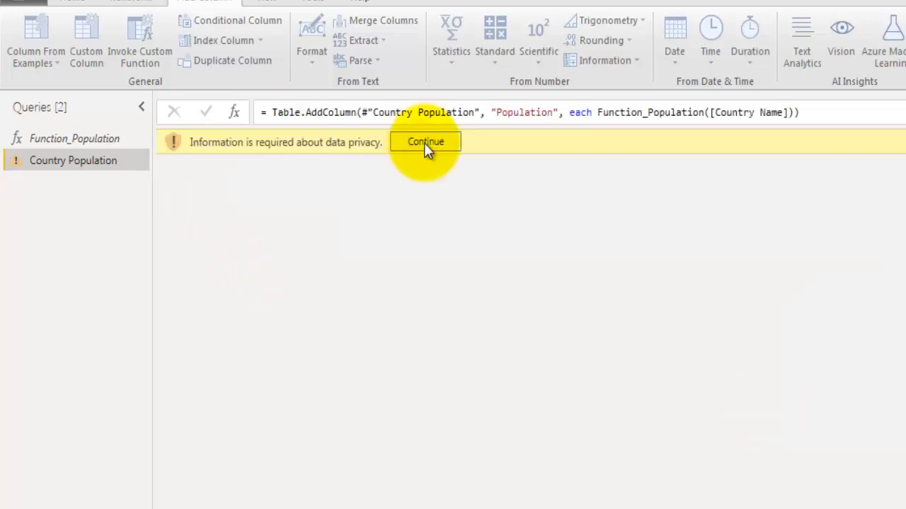
{"action": "left_click", "coordinate": [427, 142]}
{"action": "left_click", "coordinate": [685, 285]}
{"action": "left_click", "coordinate": [675, 300]}
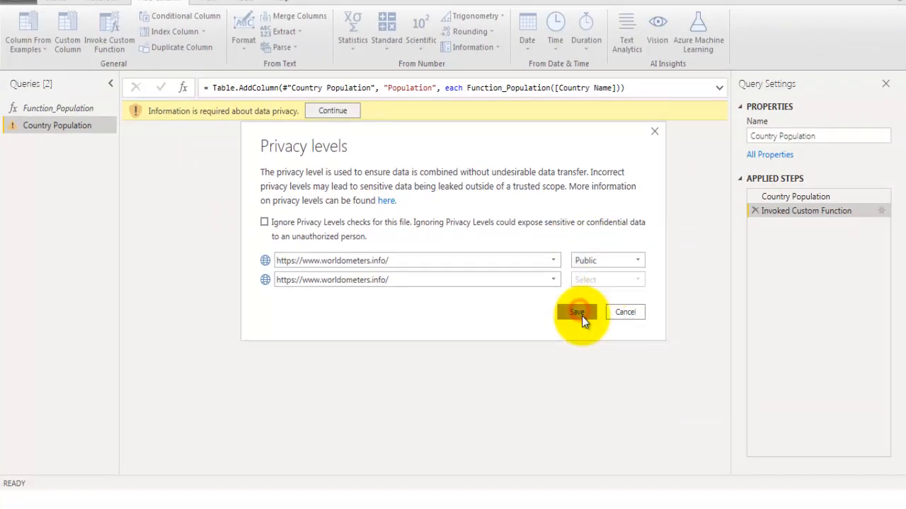
Step: Save the privacy level settings and preview the nested tables in the Population column for india, us and china
{"action": "left_click", "coordinate": [631, 341]}
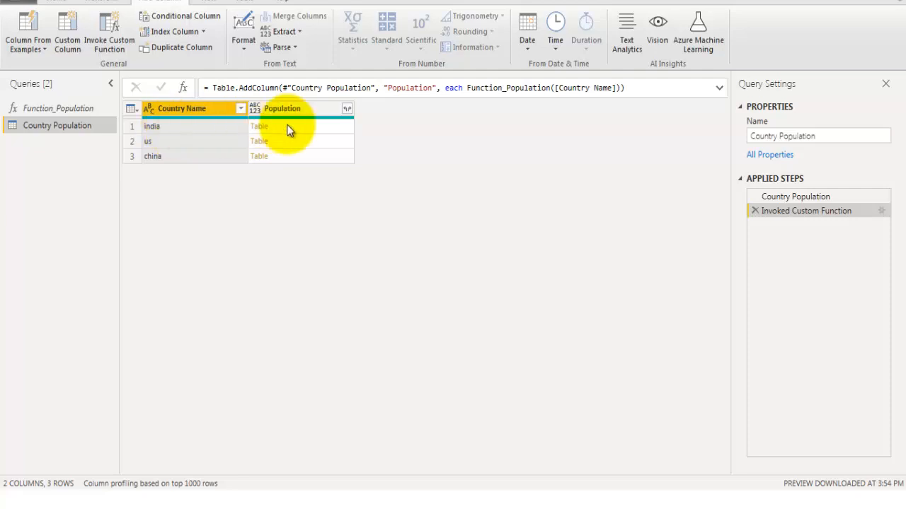
{"action": "left_click", "coordinate": [304, 127]}
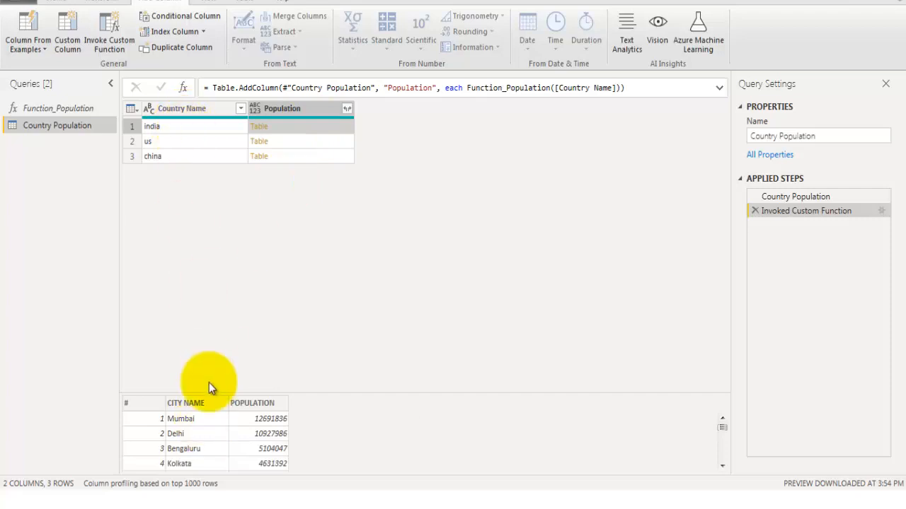
{"action": "scroll", "coordinate": [262, 429], "scroll_direction": "down", "scroll_amount": 3}
{"action": "scroll", "coordinate": [263, 418], "scroll_direction": "up", "scroll_amount": 1}
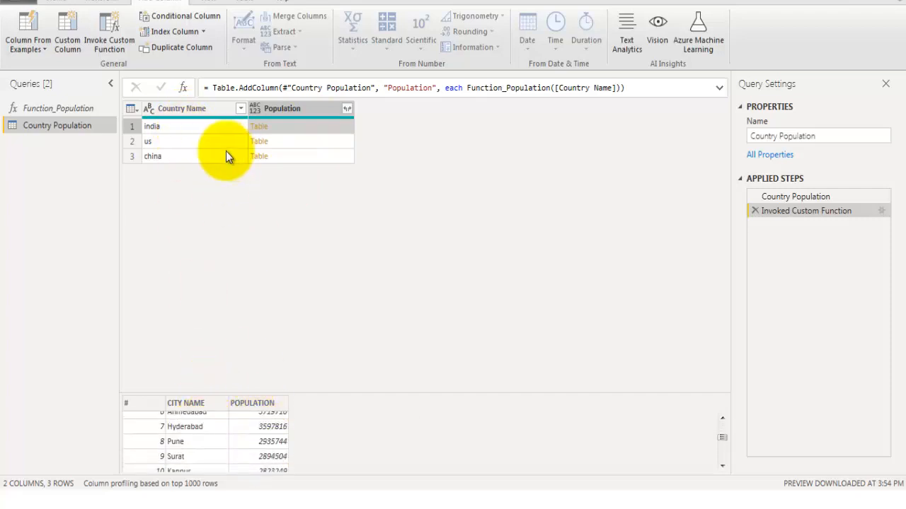
{"action": "left_click", "coordinate": [314, 142]}
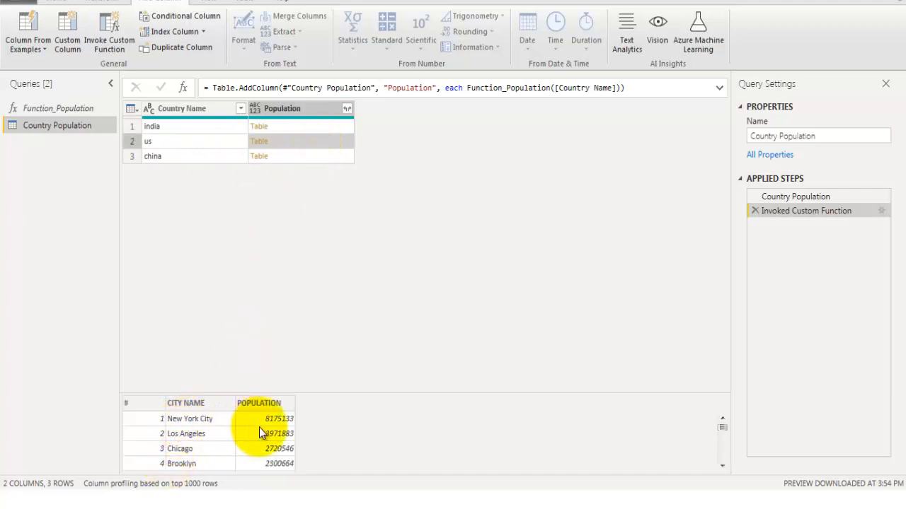
{"action": "left_click", "coordinate": [296, 160]}
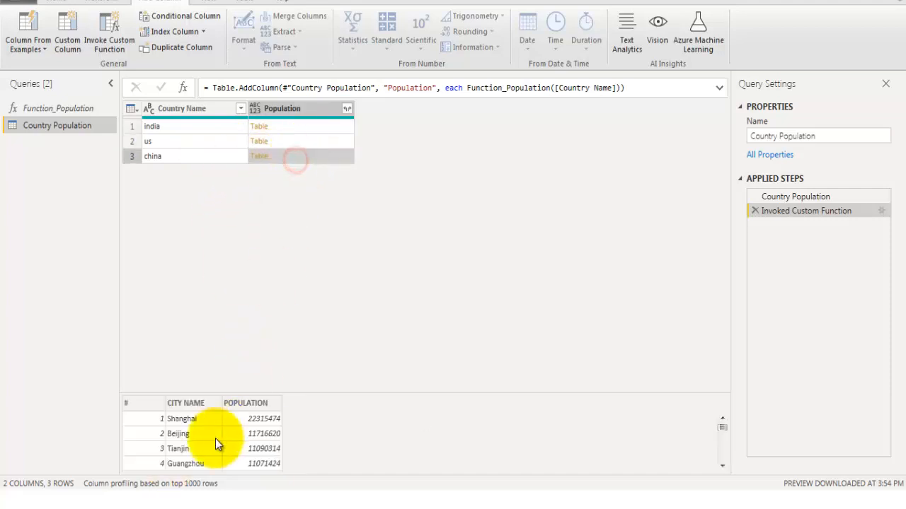
{"action": "left_click", "coordinate": [344, 132]}
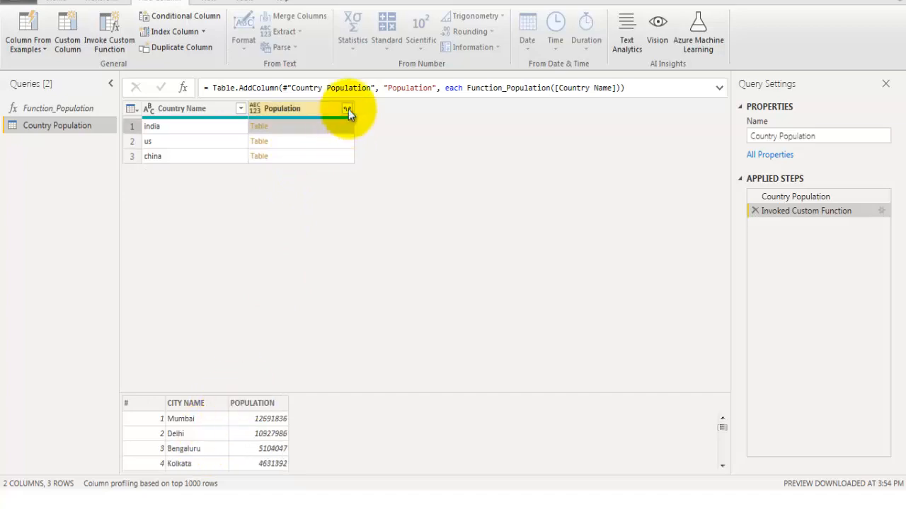
Step: Expand the Population column into CITY NAME and POPULATION only, excluding the # column, and review the expanded rows for each country
{"action": "left_click", "coordinate": [347, 108]}
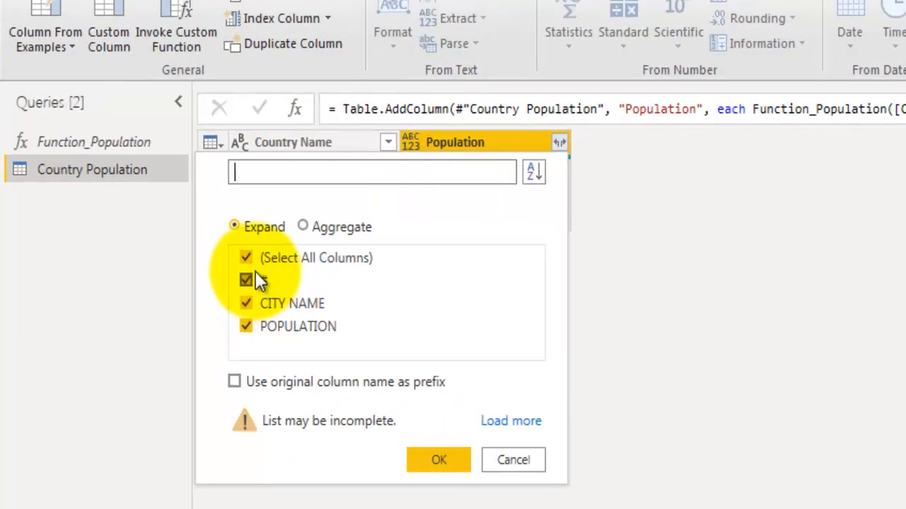
{"action": "left_click", "coordinate": [156, 179]}
{"action": "left_click", "coordinate": [246, 305]}
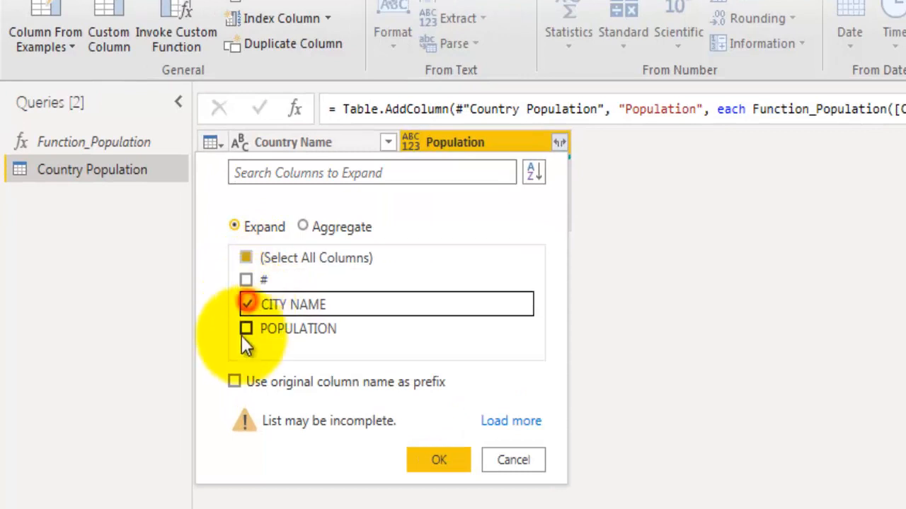
{"action": "left_click", "coordinate": [244, 327]}
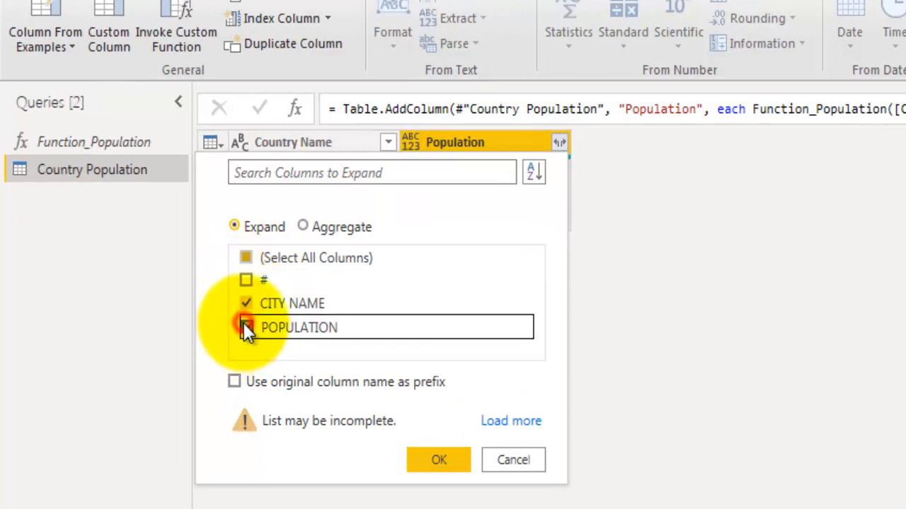
{"action": "left_click", "coordinate": [432, 457]}
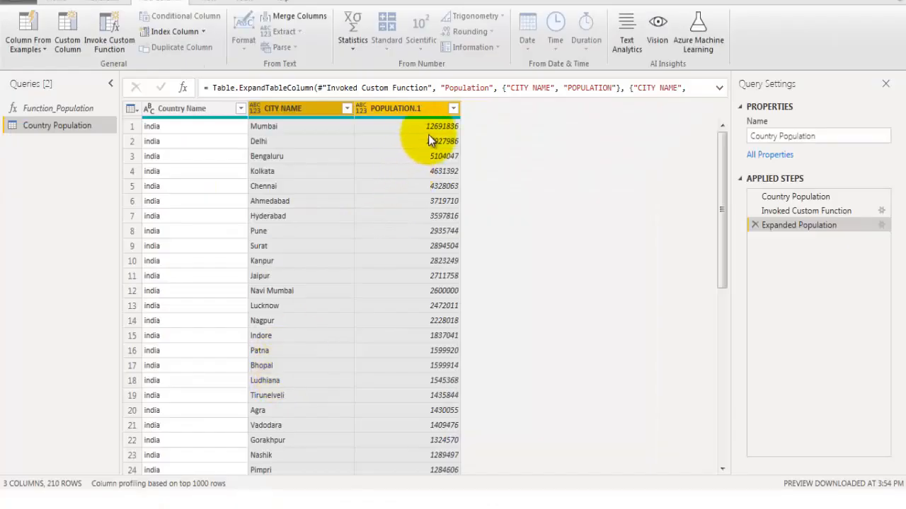
{"action": "scroll", "coordinate": [242, 389], "scroll_direction": "down", "scroll_amount": 20}
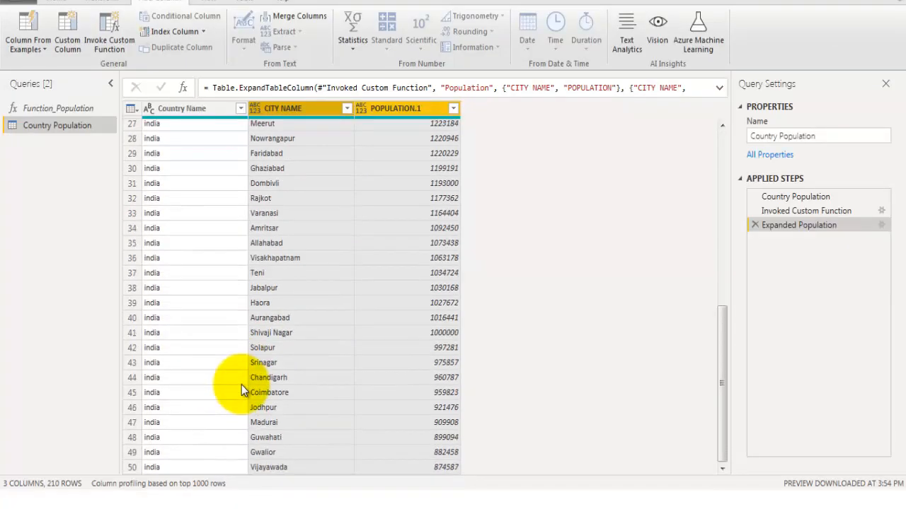
{"action": "scroll", "coordinate": [242, 379], "scroll_direction": "down", "scroll_amount": 17}
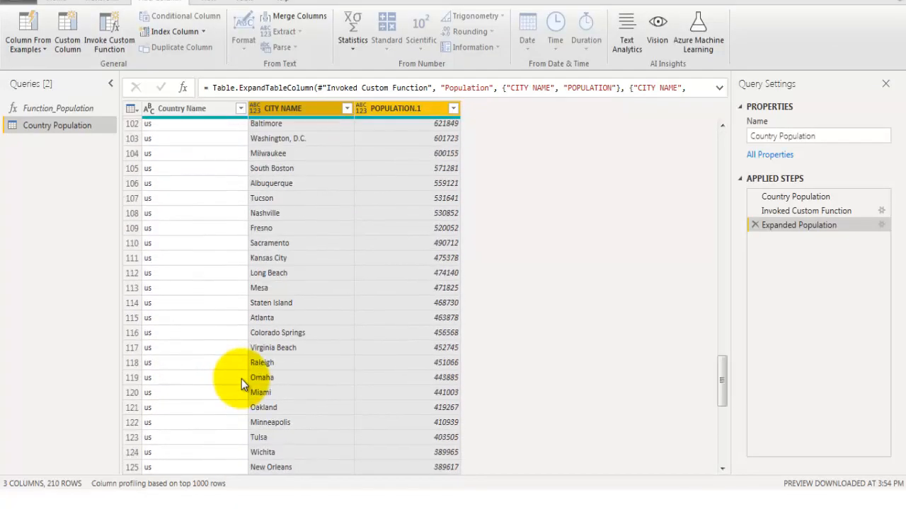
{"action": "scroll", "coordinate": [241, 379], "scroll_direction": "down", "scroll_amount": 8}
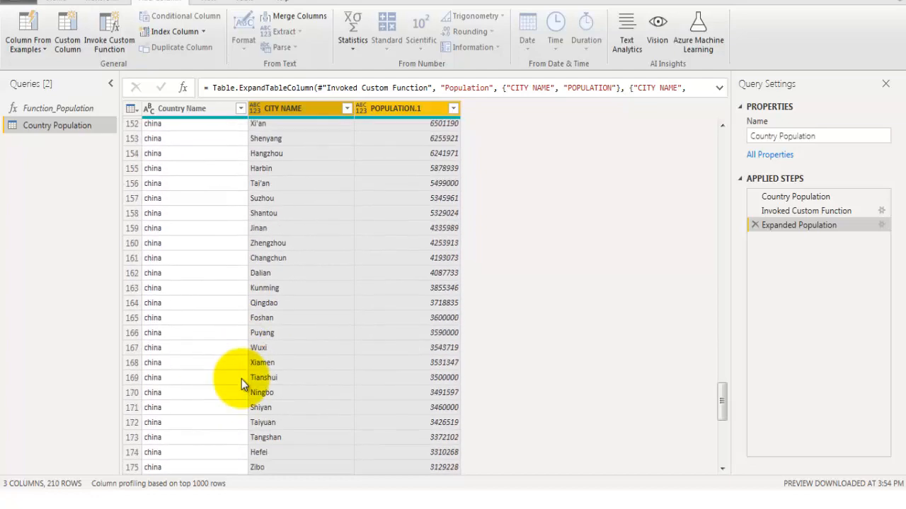